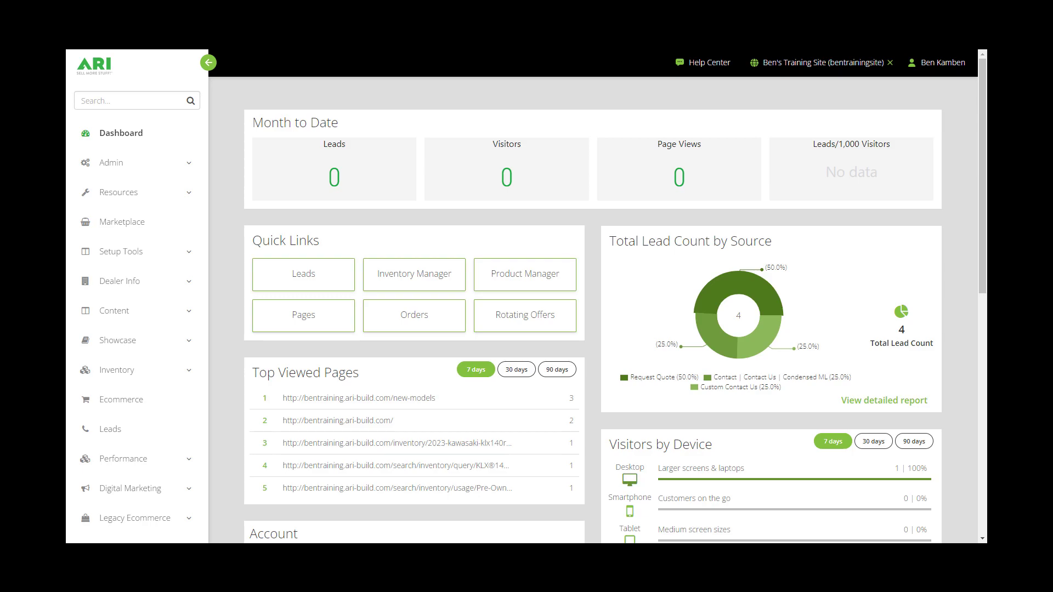
Open the Inventory Manager and start adding a new unit to the inventory.
{"action": "left_click", "coordinate": [191, 373]}
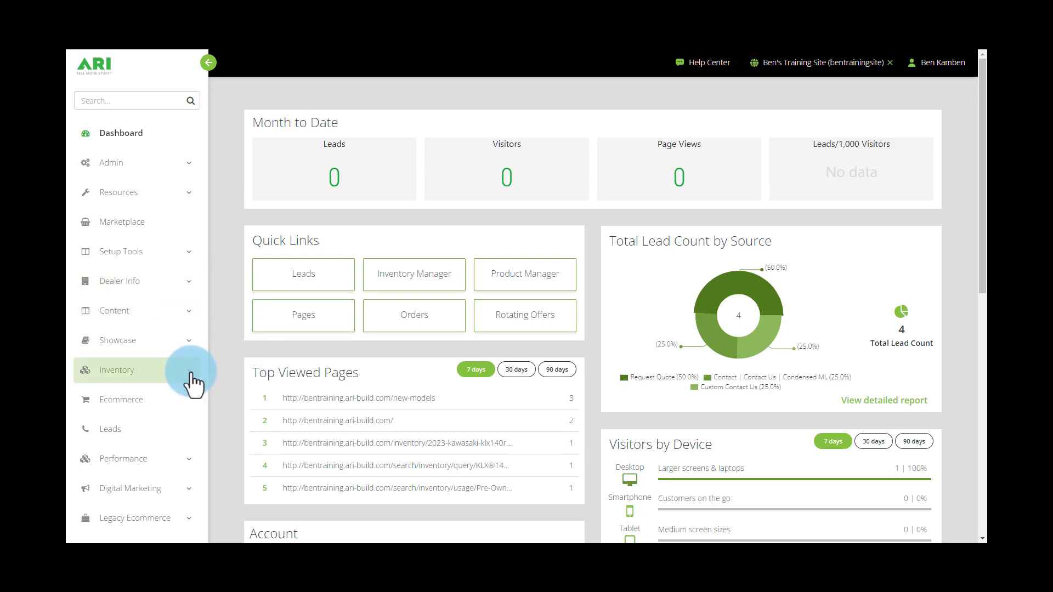
{"action": "left_click", "coordinate": [150, 404]}
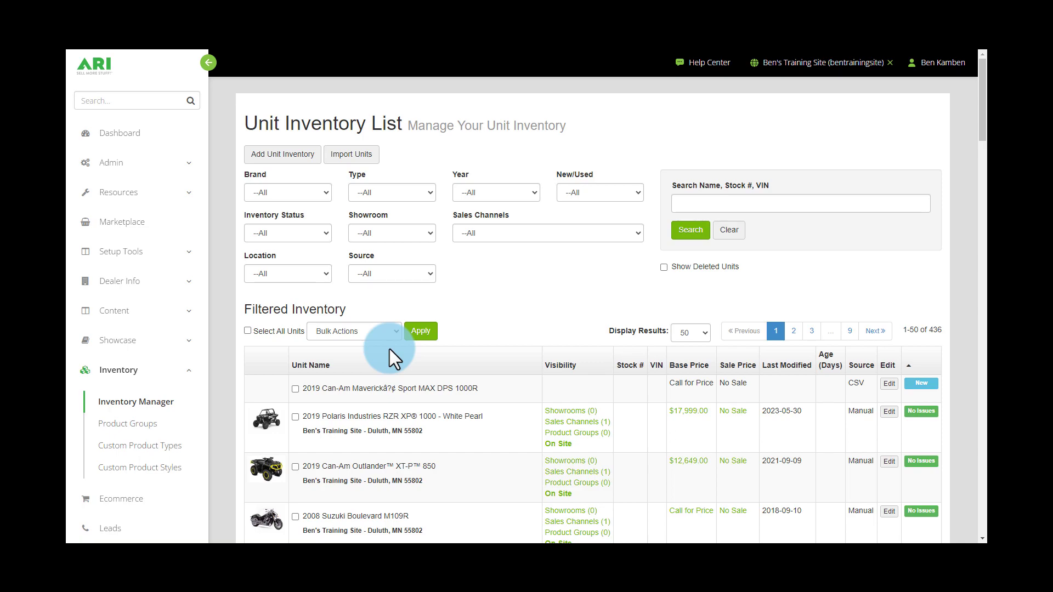
{"action": "left_click", "coordinate": [293, 159]}
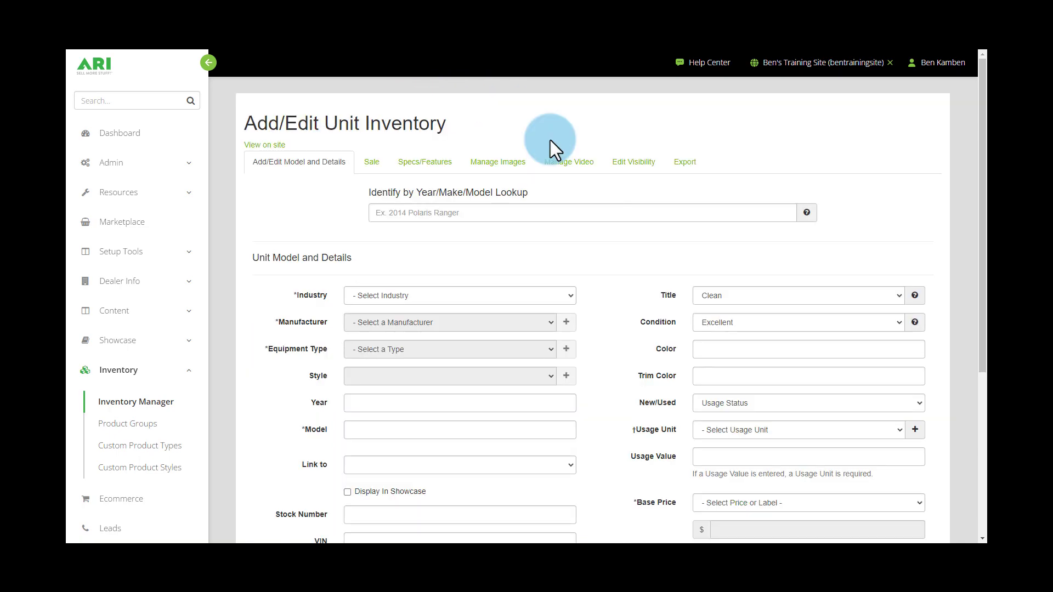
{"action": "left_click_drag", "start_coordinate": [359, 257], "coordinate": [252, 255]}
{"action": "left_click", "coordinate": [252, 254]}
{"action": "left_click_drag", "start_coordinate": [354, 262], "coordinate": [254, 264]}
{"action": "left_click", "coordinate": [402, 248]}
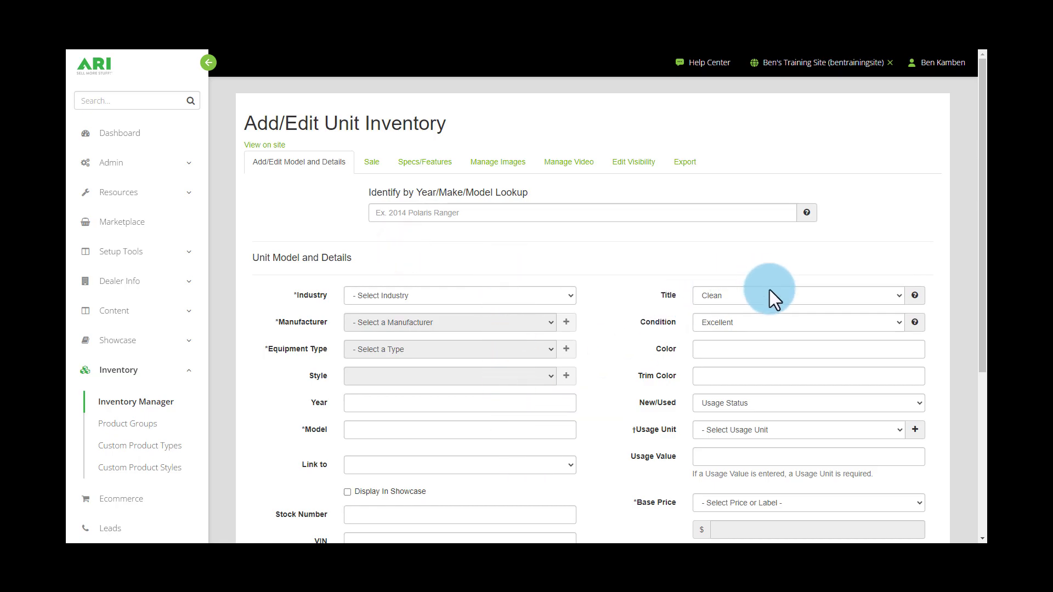
{"action": "left_click_drag", "start_coordinate": [528, 192], "coordinate": [417, 193]}
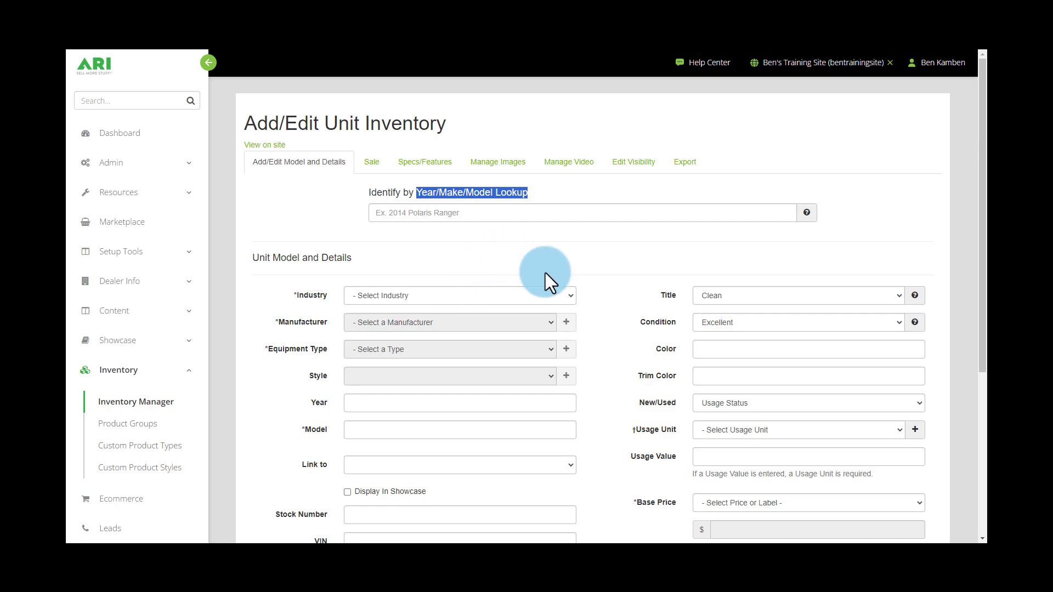
{"action": "scroll", "coordinate": [658, 296], "scroll_direction": "down", "scroll_amount": 2}
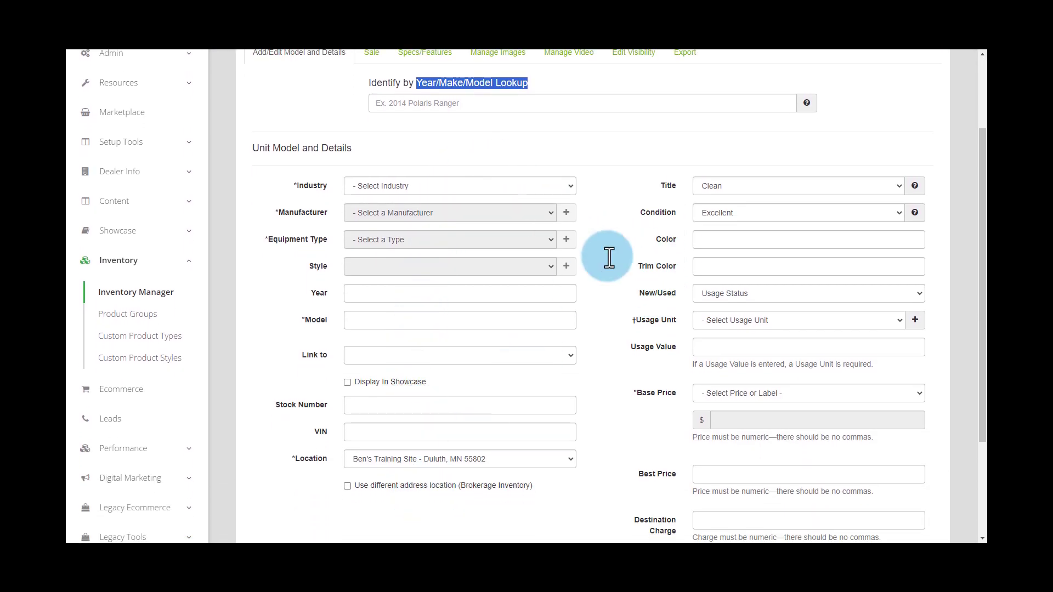
{"action": "scroll", "coordinate": [729, 465], "scroll_direction": "up", "scroll_amount": 2}
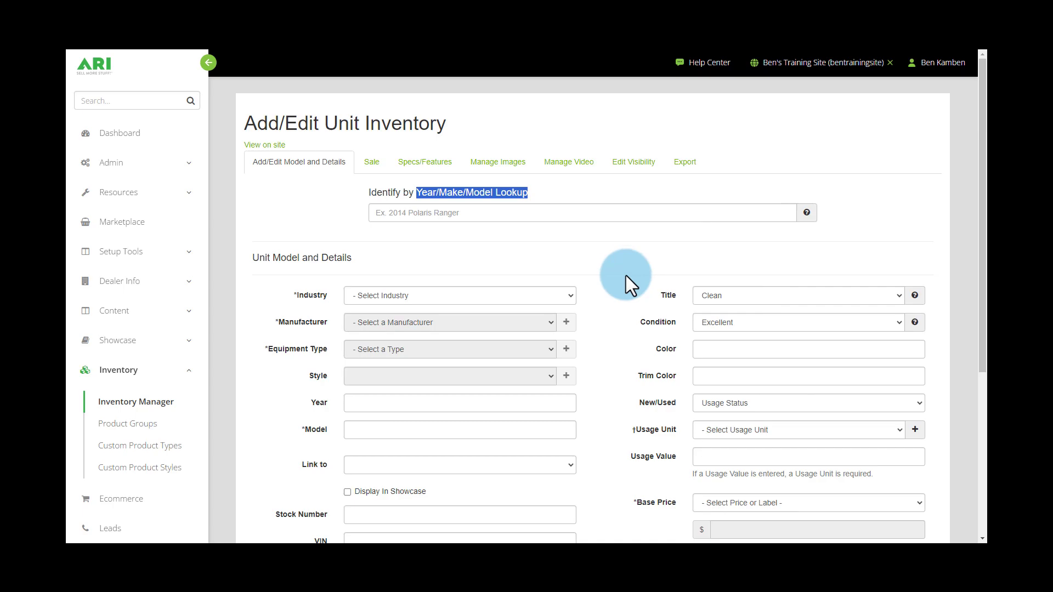
Look up "2021 yamaha" by year, make and model, and choose the 2021 Yamaha 212XE Wakeboard Boats for the unit.
{"action": "left_click", "coordinate": [508, 213]}
{"action": "type", "text": "202"}
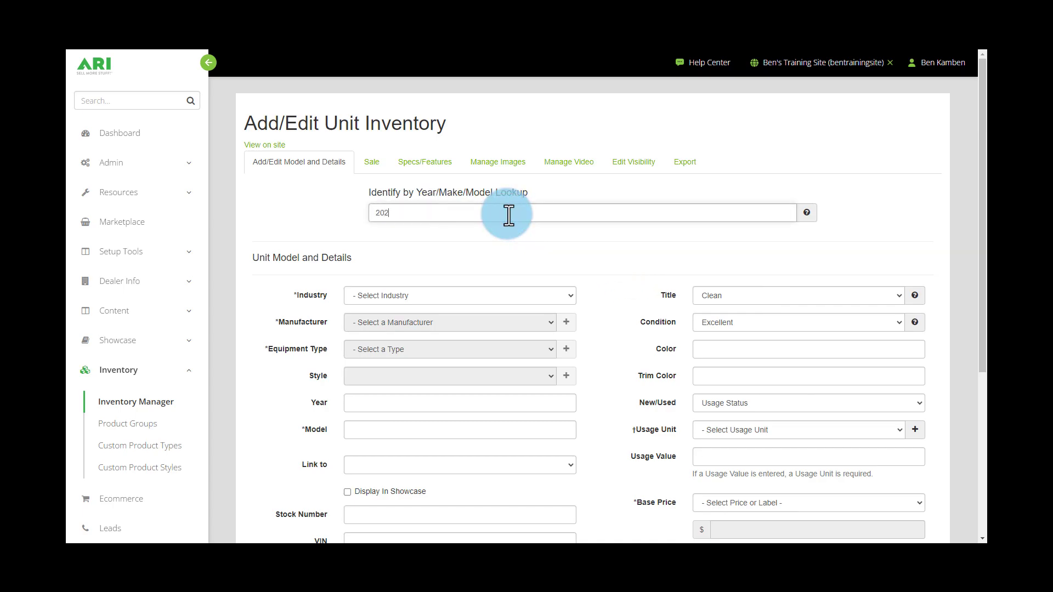
{"action": "type", "text": "1 yamaha"}
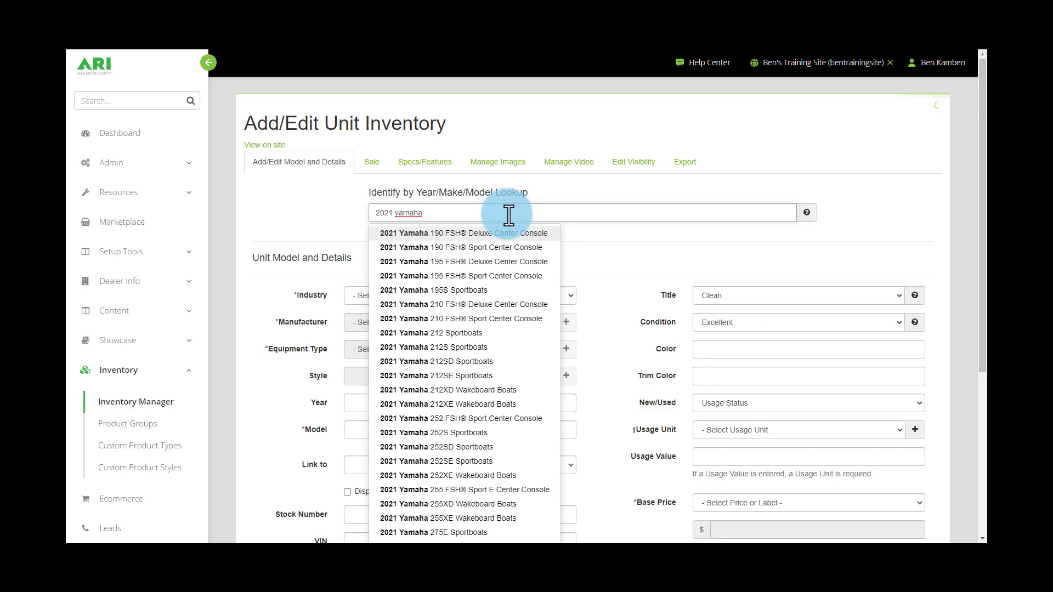
{"action": "left_click", "coordinate": [509, 406]}
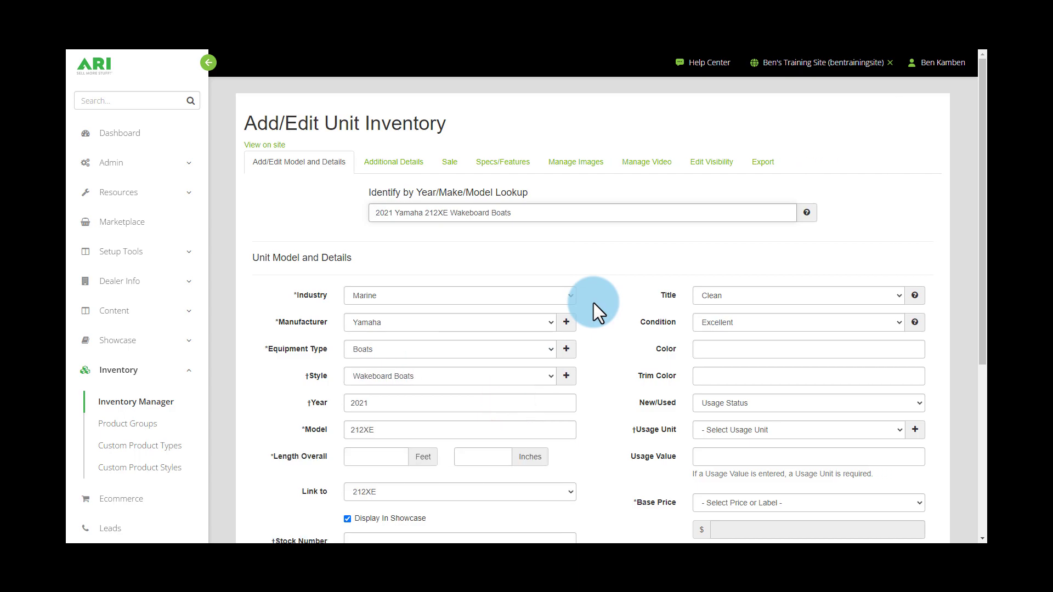
Examine the unit's Model and Link to fields, and view the manufacturer brochures page on the dealer website.
{"action": "scroll", "coordinate": [632, 304], "scroll_direction": "down", "scroll_amount": 2}
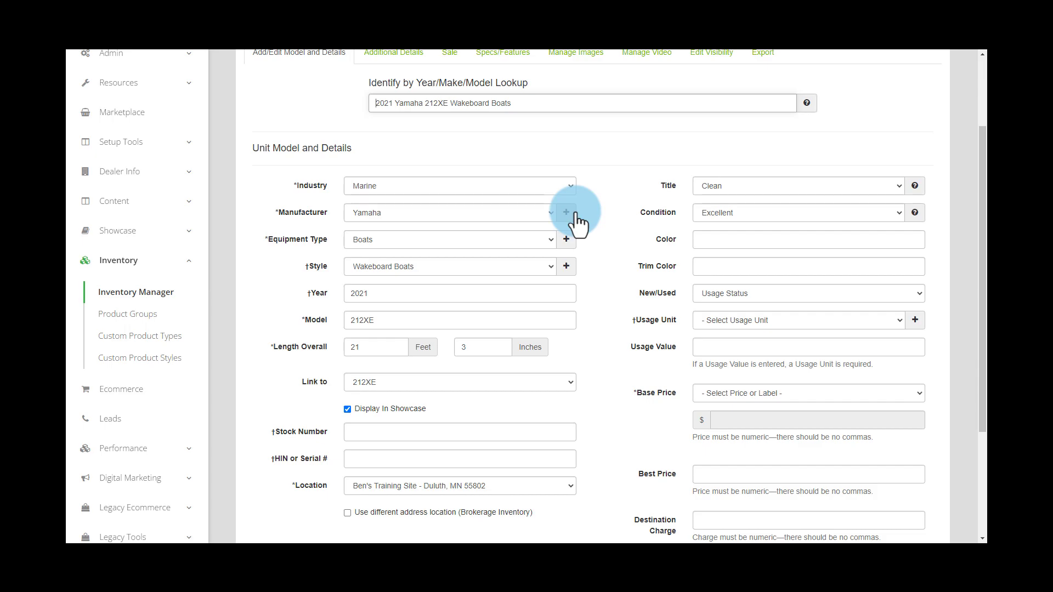
{"action": "scroll", "coordinate": [537, 255], "scroll_direction": "down", "scroll_amount": 2}
{"action": "left_click_drag", "start_coordinate": [328, 274], "coordinate": [299, 273]}
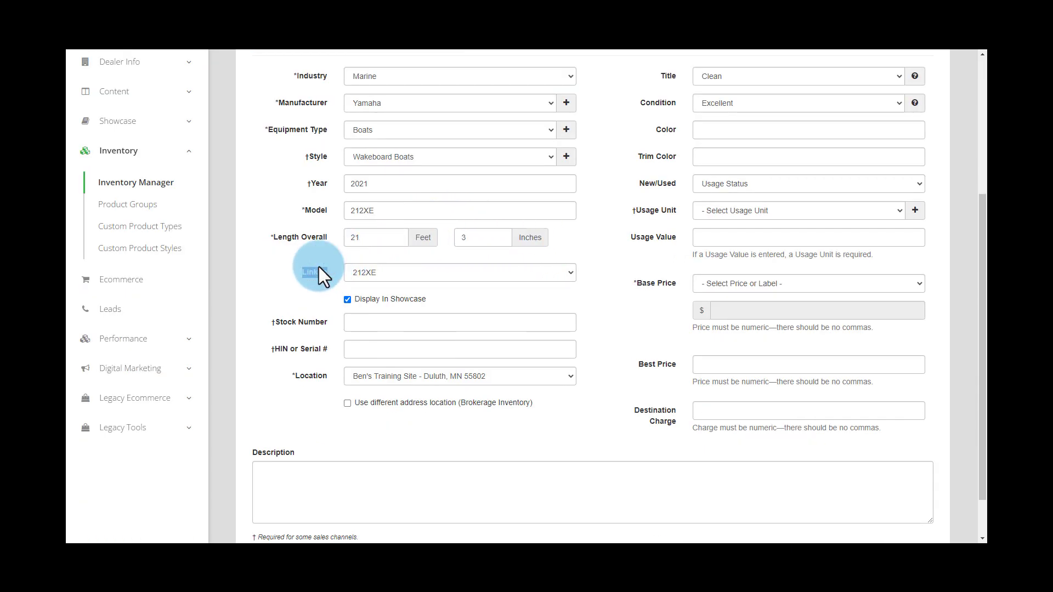
{"action": "left_click_drag", "start_coordinate": [335, 212], "coordinate": [302, 212]}
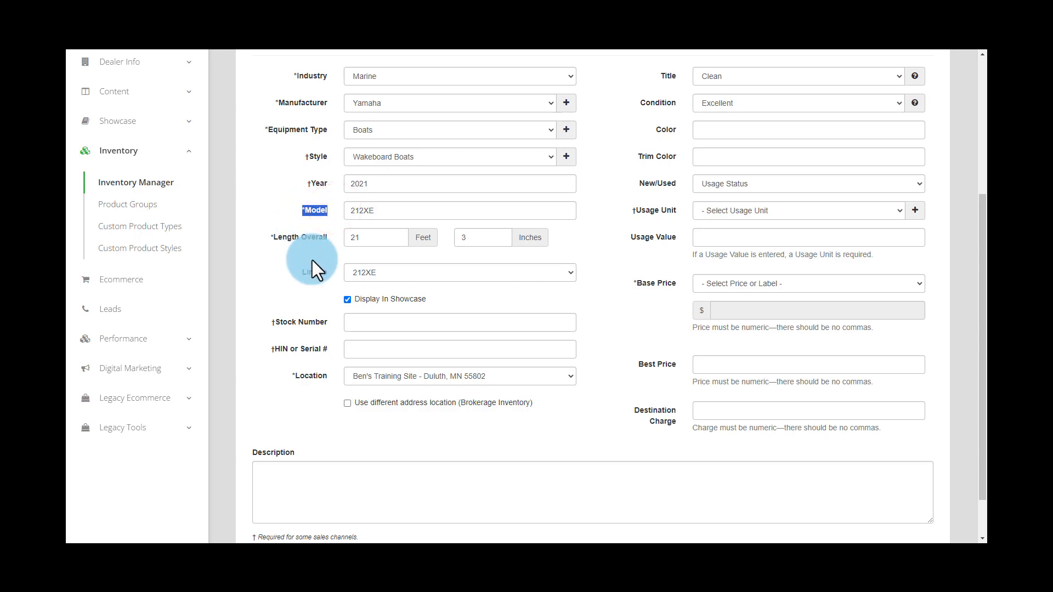
{"action": "left_click_drag", "start_coordinate": [328, 272], "coordinate": [303, 274]}
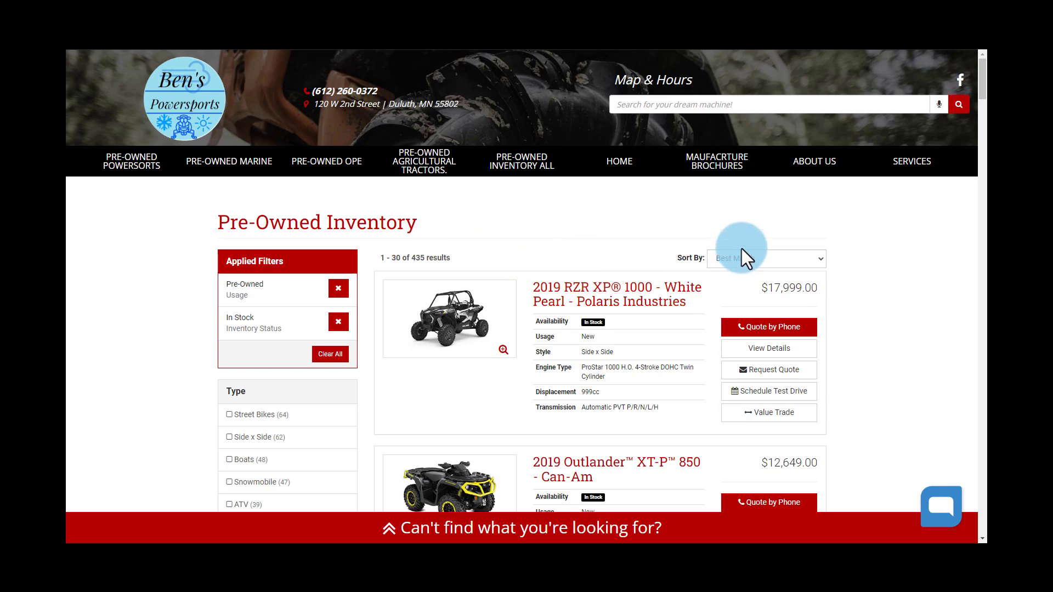
{"action": "left_click", "coordinate": [709, 167]}
{"action": "scroll", "coordinate": [881, 272], "scroll_direction": "down", "scroll_amount": 10}
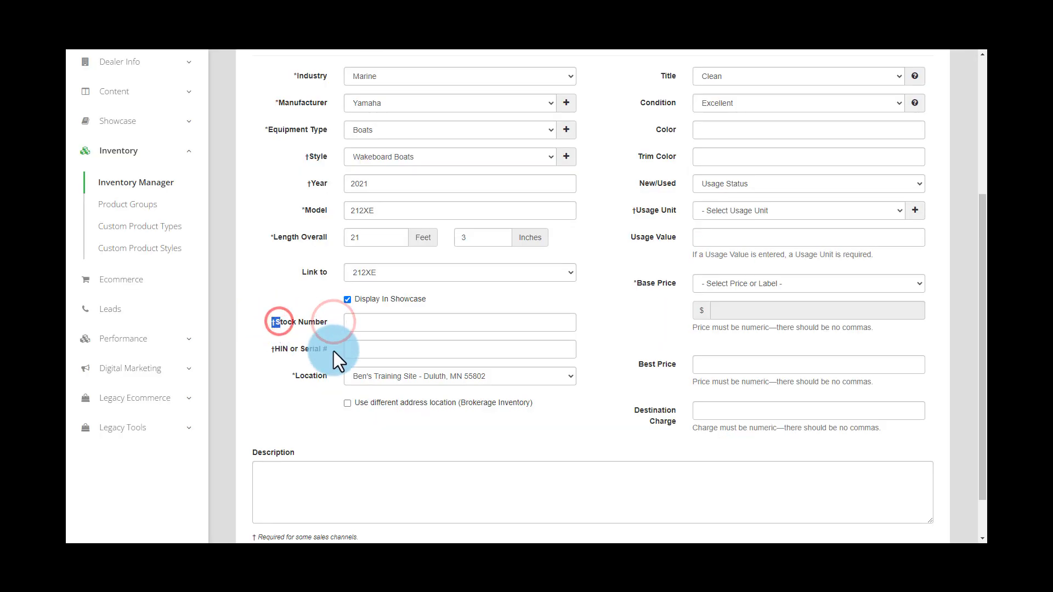
Review the unit's Stock Number and HIN or Serial # fields and the available Location options.
{"action": "left_click_drag", "start_coordinate": [333, 351], "coordinate": [270, 347]}
{"action": "scroll", "coordinate": [256, 381], "scroll_direction": "down", "scroll_amount": 1}
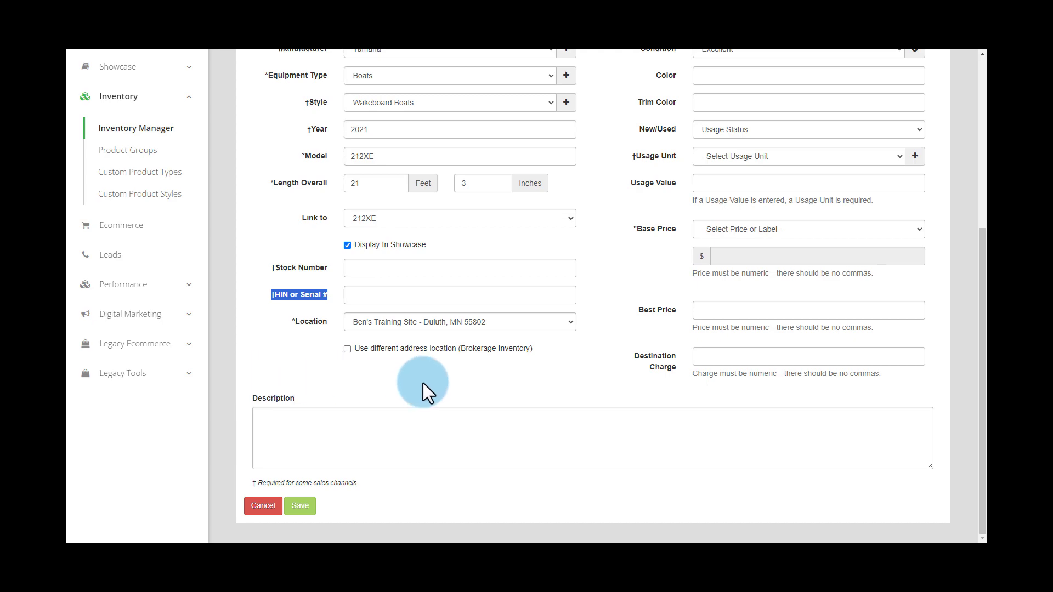
{"action": "scroll", "coordinate": [548, 406], "scroll_direction": "up", "scroll_amount": 2}
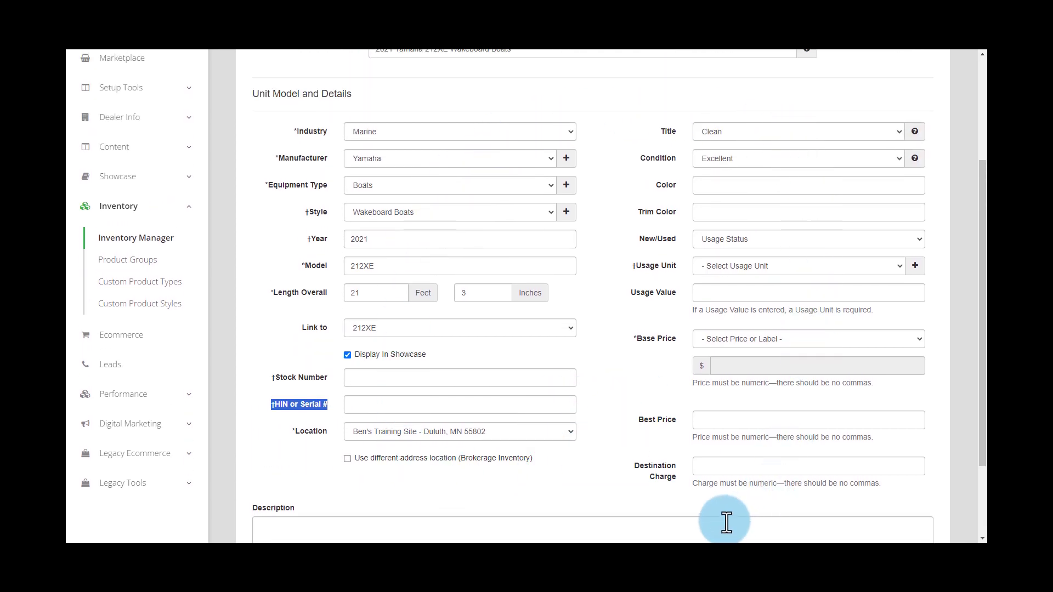
{"action": "scroll", "coordinate": [615, 409], "scroll_direction": "down", "scroll_amount": 1}
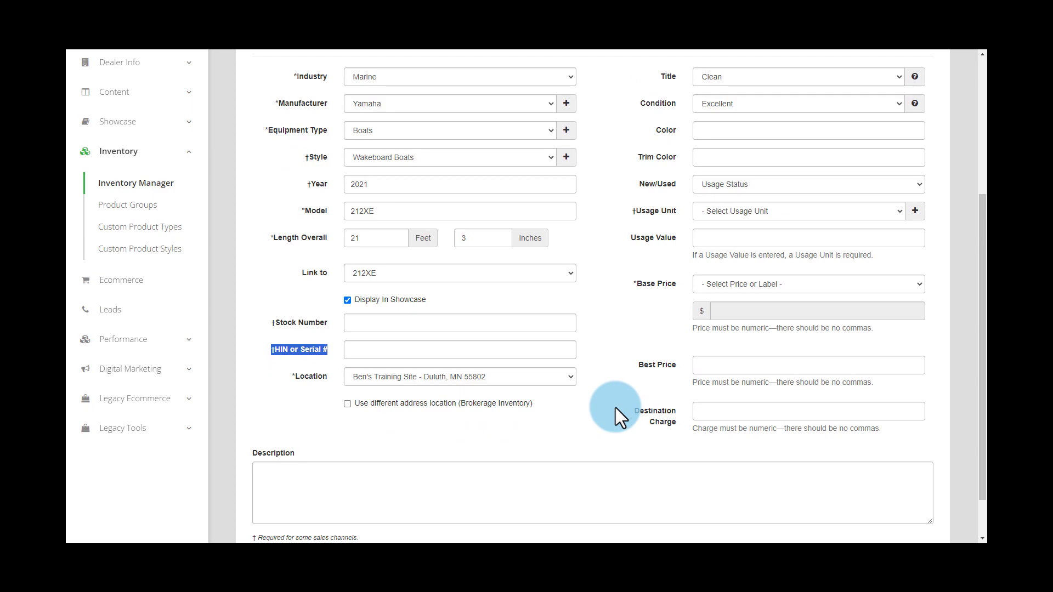
{"action": "scroll", "coordinate": [616, 412], "scroll_direction": "down", "scroll_amount": 1}
{"action": "left_click", "coordinate": [574, 323]}
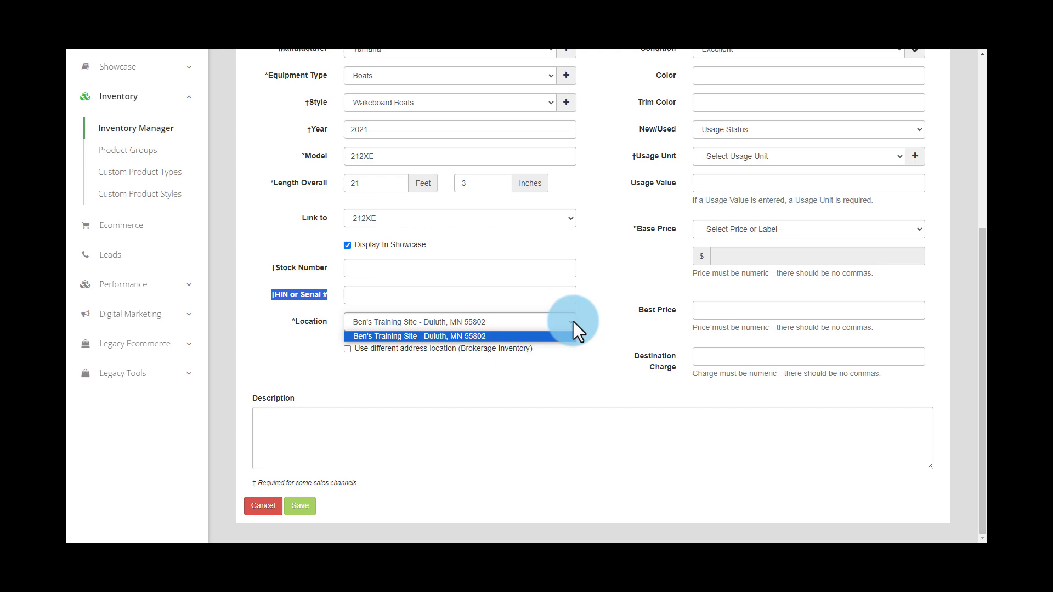
{"action": "left_click", "coordinate": [574, 321]}
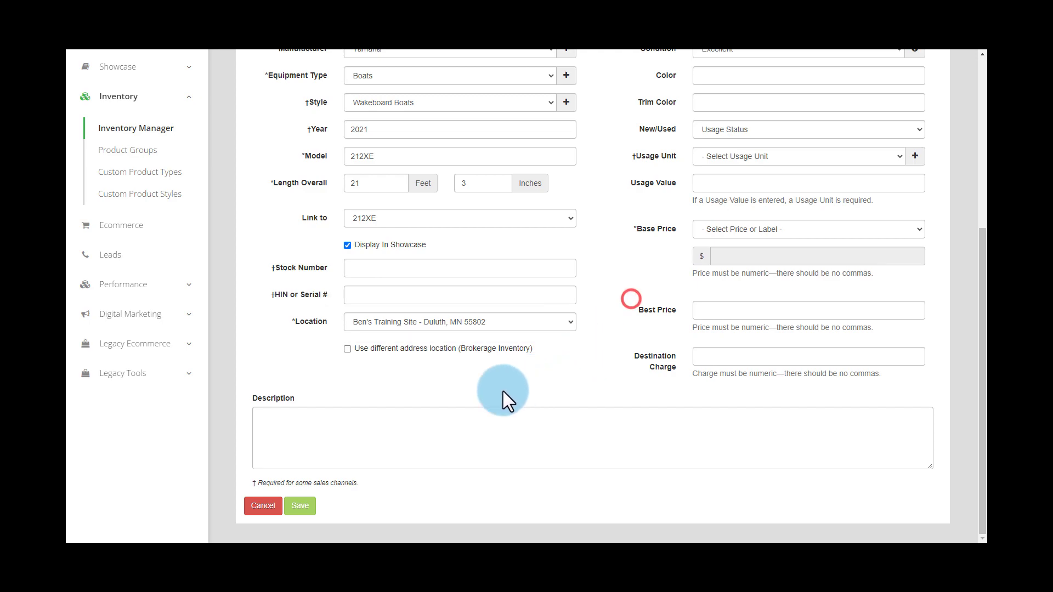
Enable the different address location (Brokerage Inventory) option to view its address fields, and turn it off again.
{"action": "left_click", "coordinate": [347, 349]}
{"action": "scroll", "coordinate": [571, 395], "scroll_direction": "down", "scroll_amount": 2}
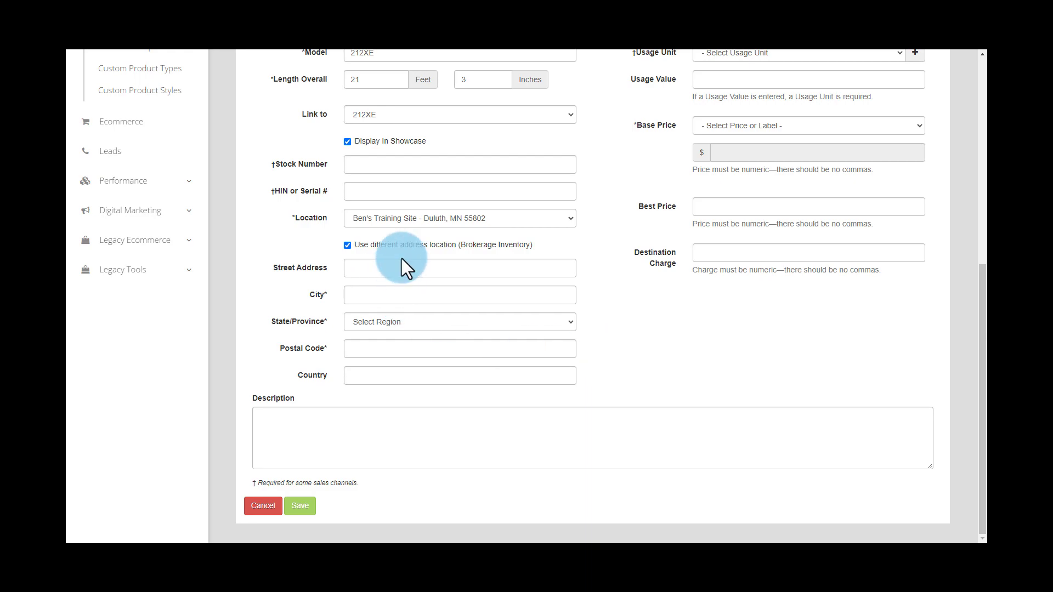
{"action": "left_click", "coordinate": [347, 246]}
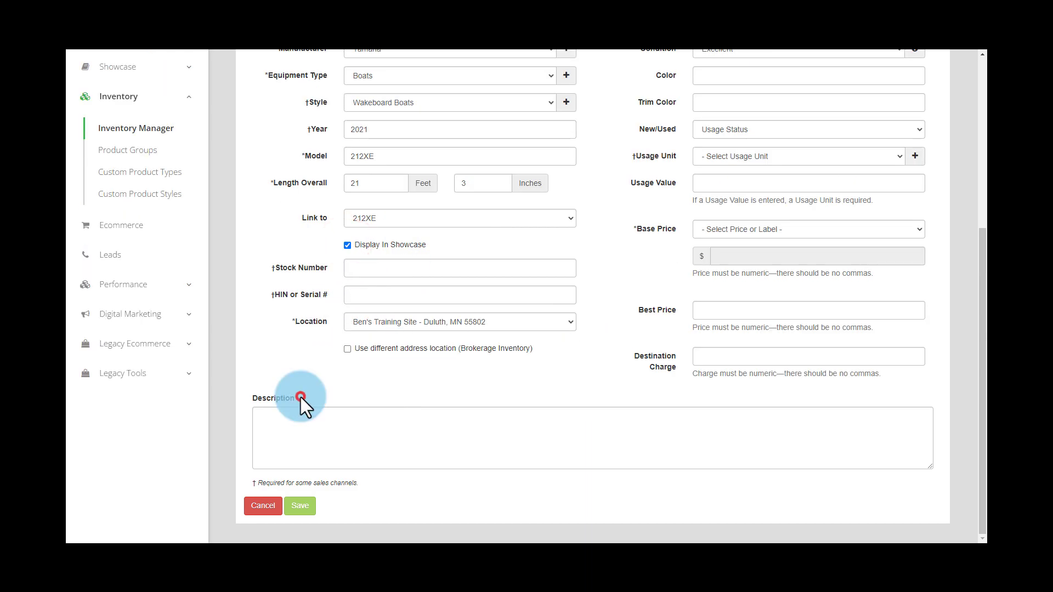
Set the unit's Condition to Fair.
{"action": "left_click", "coordinate": [271, 415]}
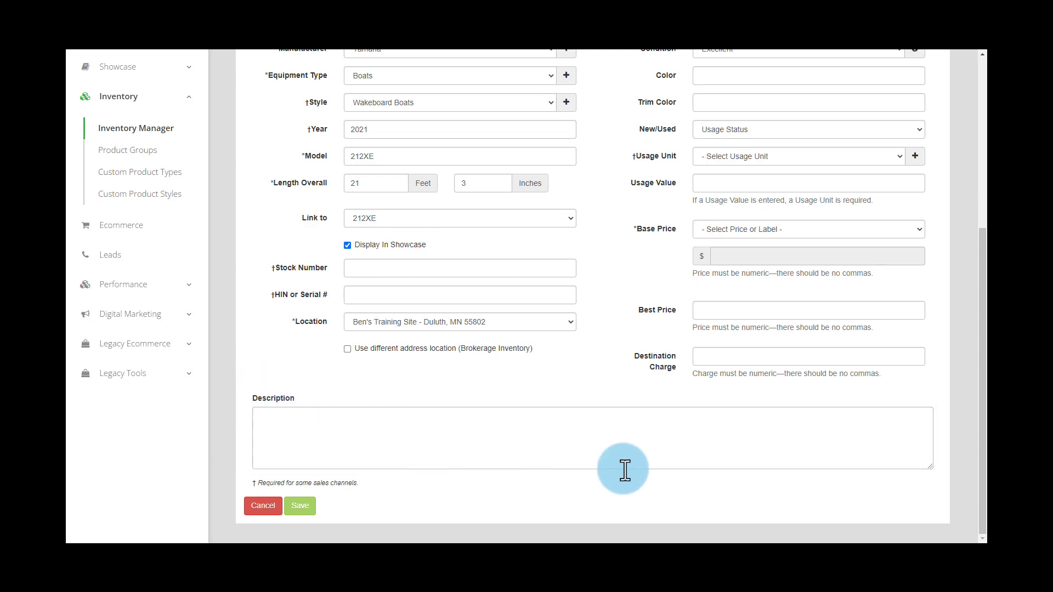
{"action": "scroll", "coordinate": [631, 472], "scroll_direction": "up", "scroll_amount": 3}
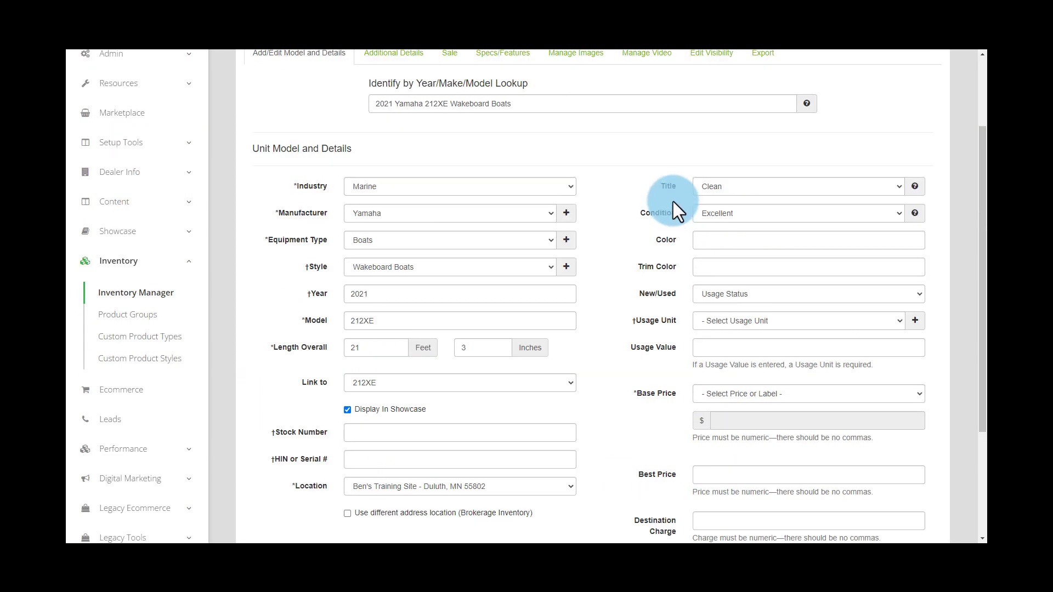
{"action": "left_click_drag", "start_coordinate": [684, 187], "coordinate": [634, 212]}
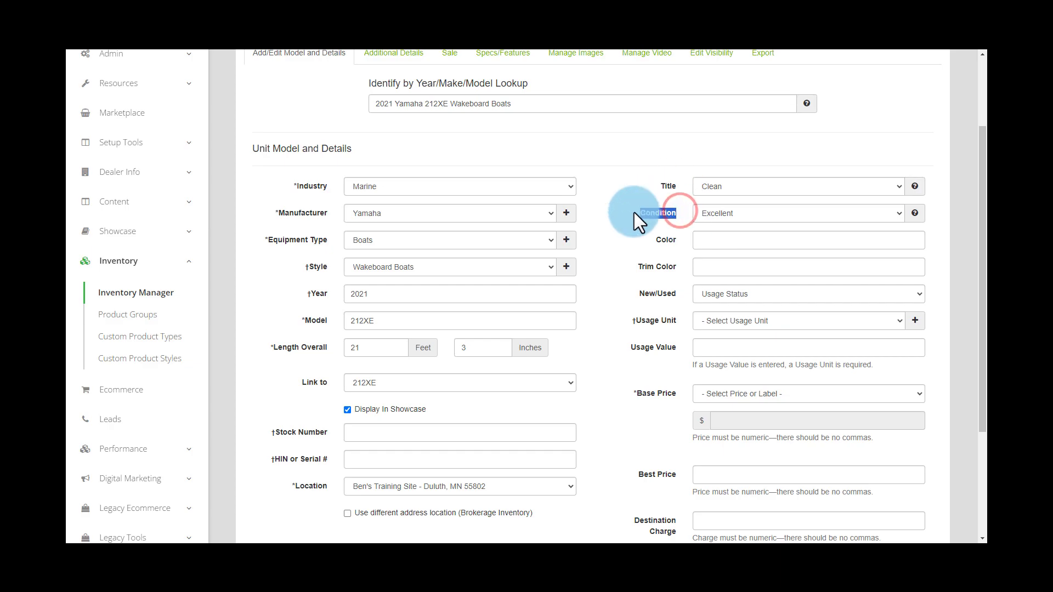
{"action": "left_click", "coordinate": [863, 213]}
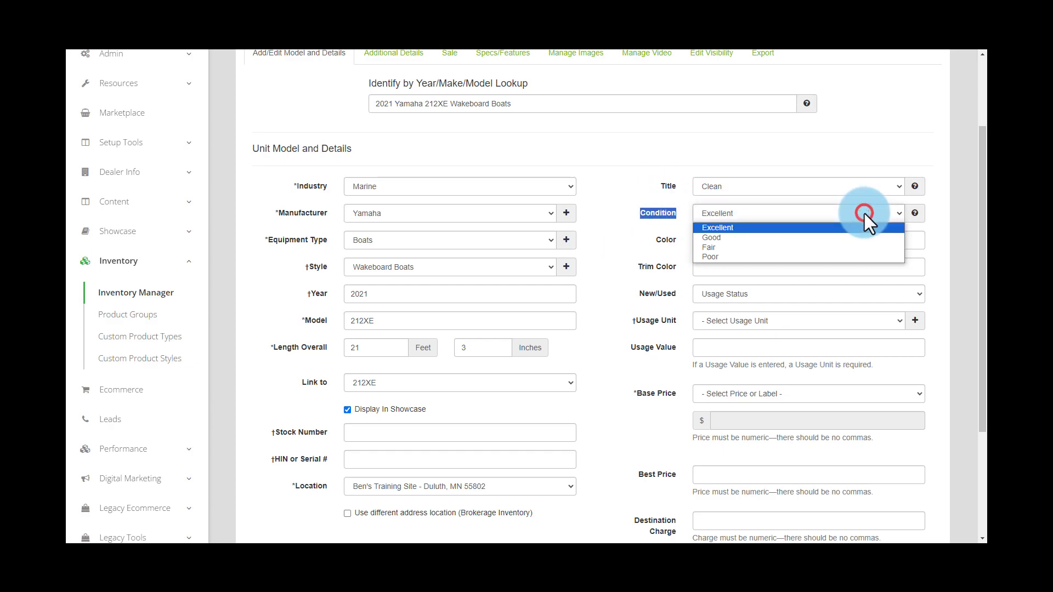
{"action": "left_click", "coordinate": [730, 248]}
Set the unit's Usage Unit to Hours and its Usage Value to 9500.
{"action": "left_click_drag", "start_coordinate": [679, 266], "coordinate": [631, 267]}
{"action": "scroll", "coordinate": [631, 280], "scroll_direction": "down", "scroll_amount": 1}
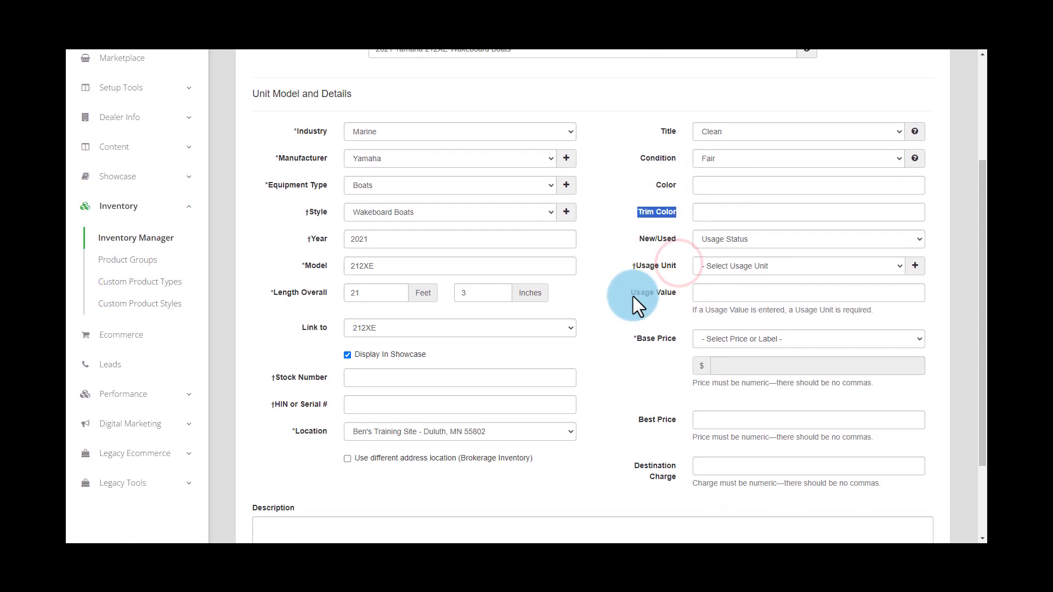
{"action": "left_click_drag", "start_coordinate": [688, 238], "coordinate": [634, 238]}
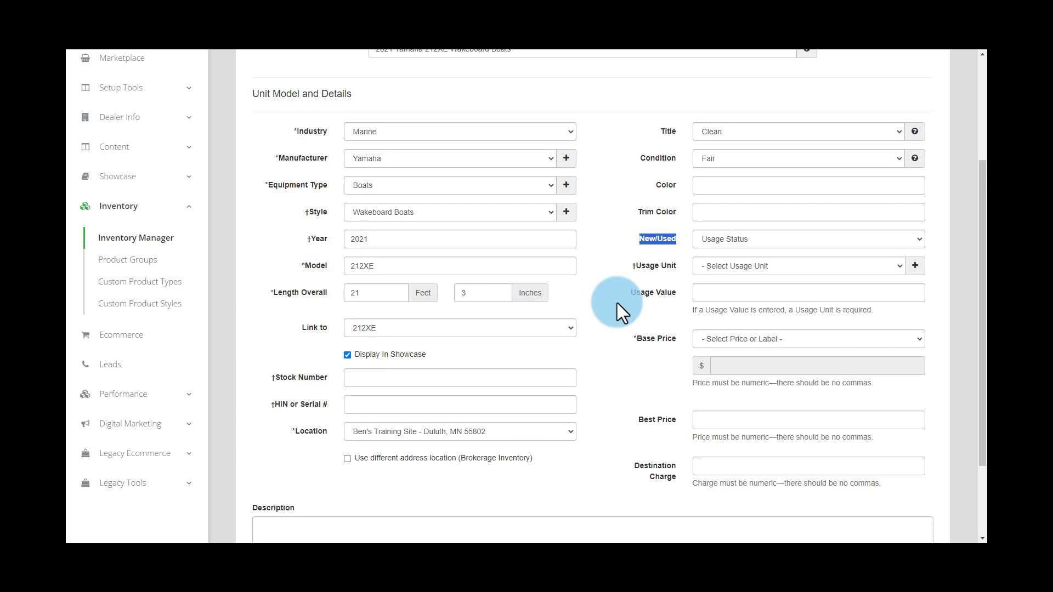
{"action": "left_click_drag", "start_coordinate": [679, 265], "coordinate": [632, 266]}
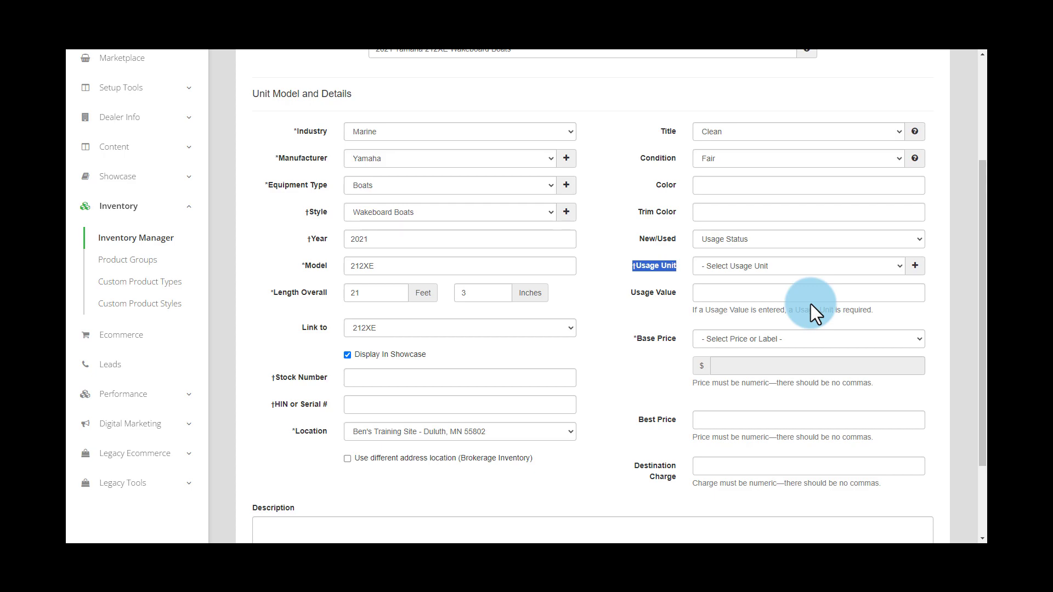
{"action": "left_click", "coordinate": [900, 268]}
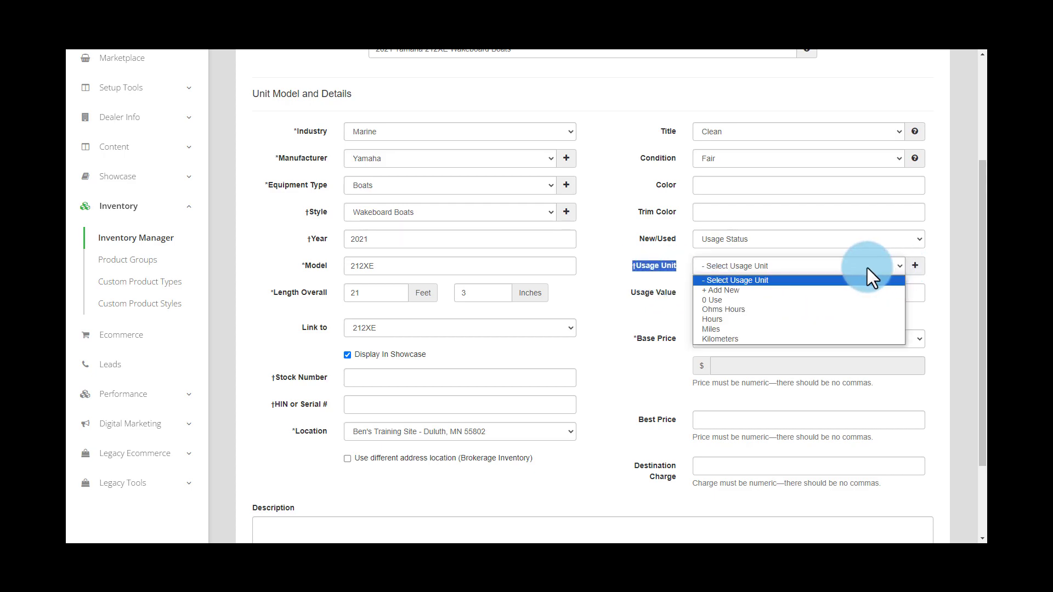
{"action": "left_click", "coordinate": [736, 318]}
{"action": "left_click", "coordinate": [736, 293]}
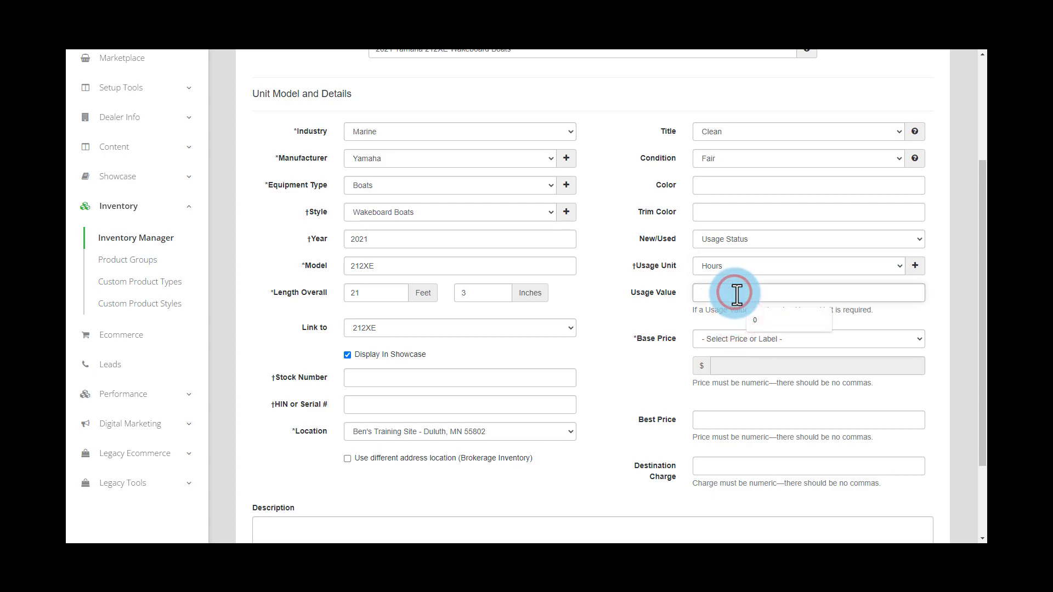
{"action": "type", "text": "9500"}
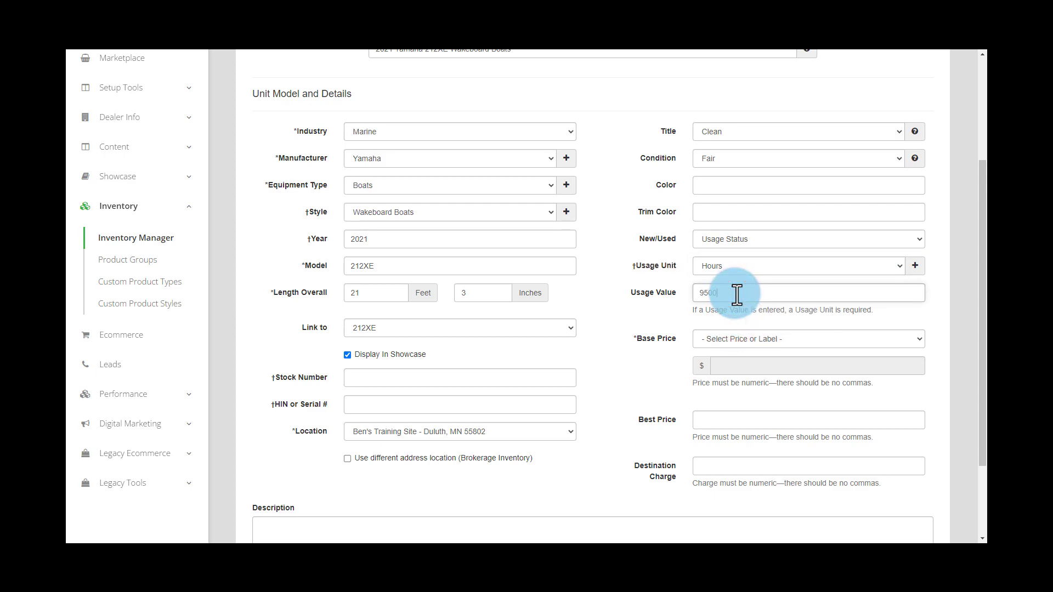
Set the unit's Base Price to Call for Price.
{"action": "triple_click", "coordinate": [637, 339]}
{"action": "left_click", "coordinate": [742, 343]}
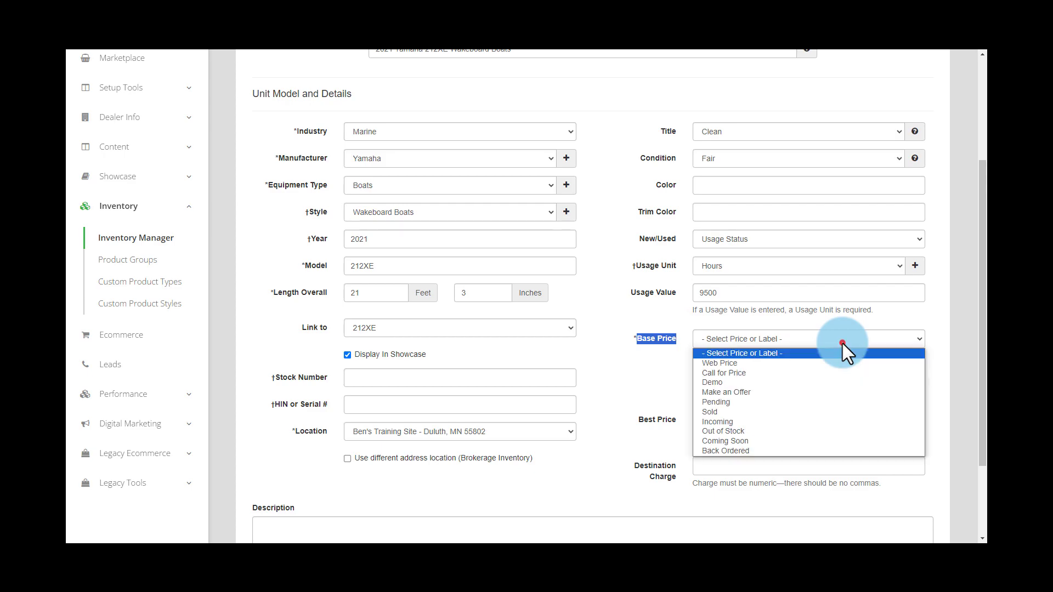
{"action": "left_click", "coordinate": [803, 363]}
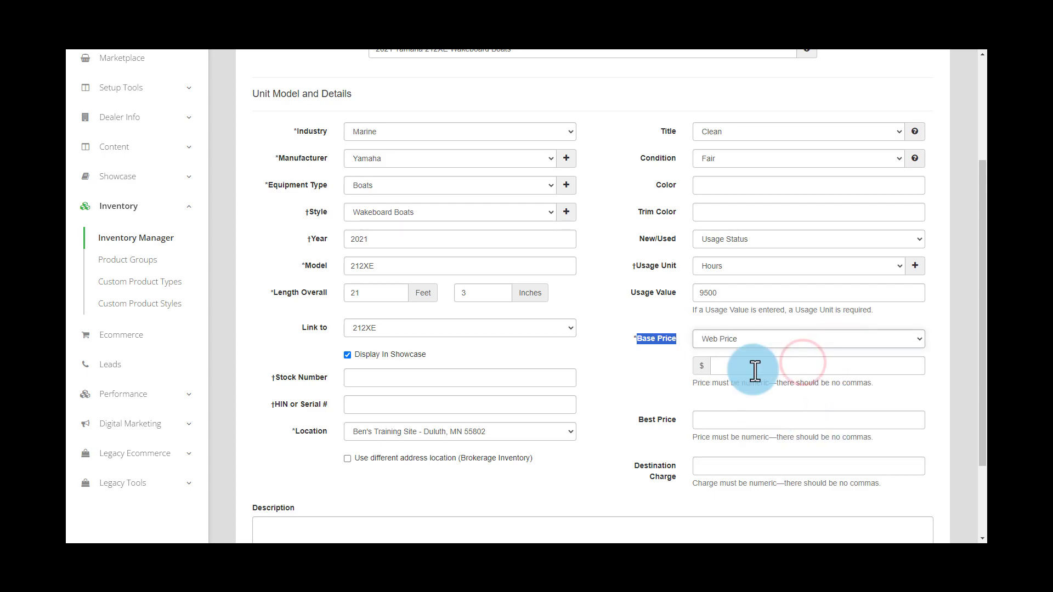
{"action": "left_click", "coordinate": [755, 369]}
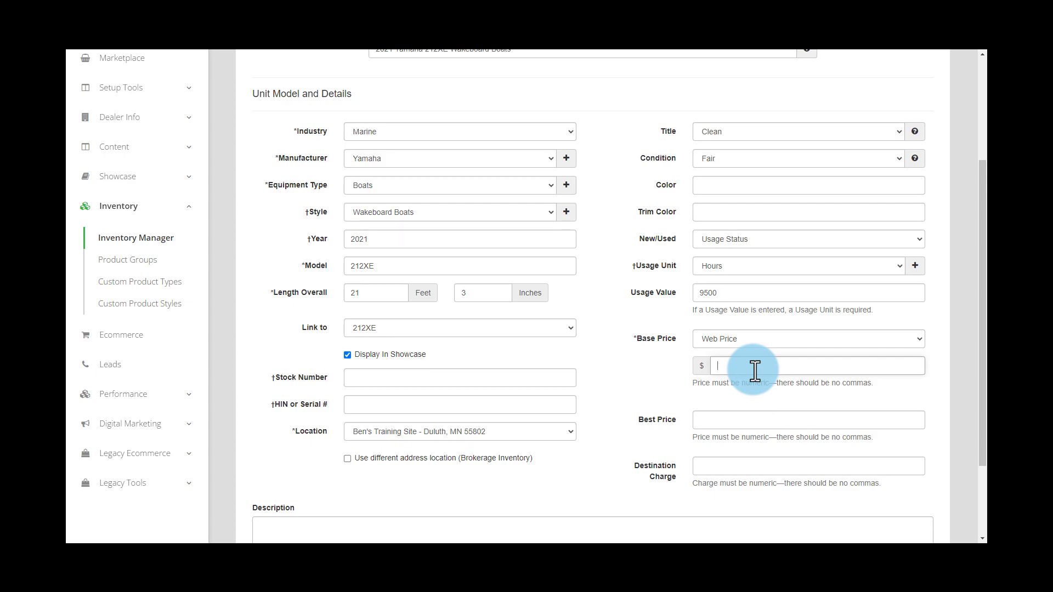
{"action": "left_click", "coordinate": [893, 341]}
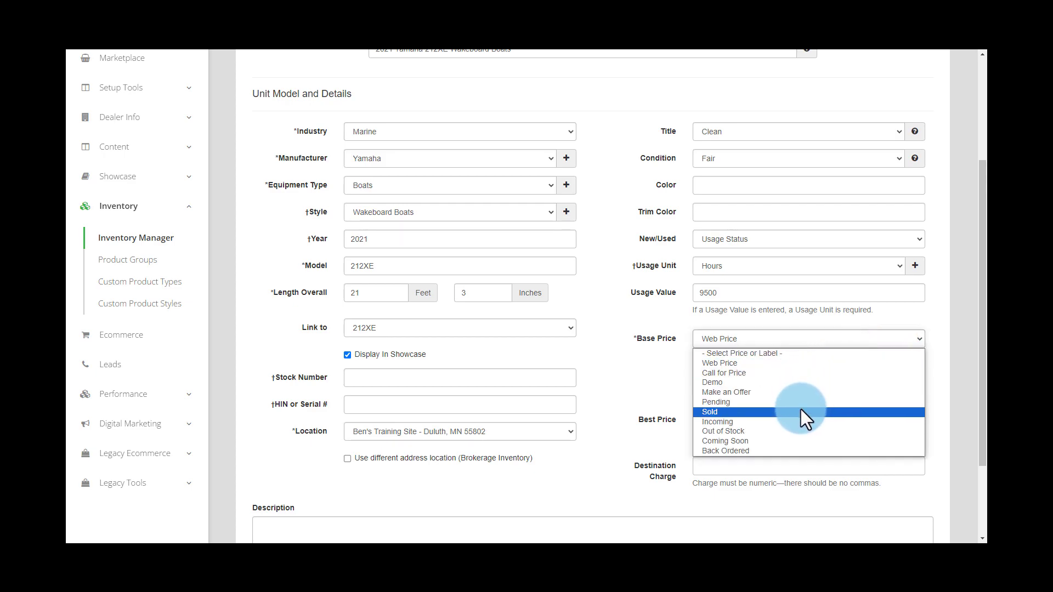
{"action": "left_click", "coordinate": [752, 373]}
Check the optional Best Price and Destination Charge fields, leave them blank, and save the new unit.
{"action": "left_click_drag", "start_coordinate": [682, 420], "coordinate": [637, 419]}
{"action": "scroll", "coordinate": [715, 403], "scroll_direction": "down", "scroll_amount": 1}
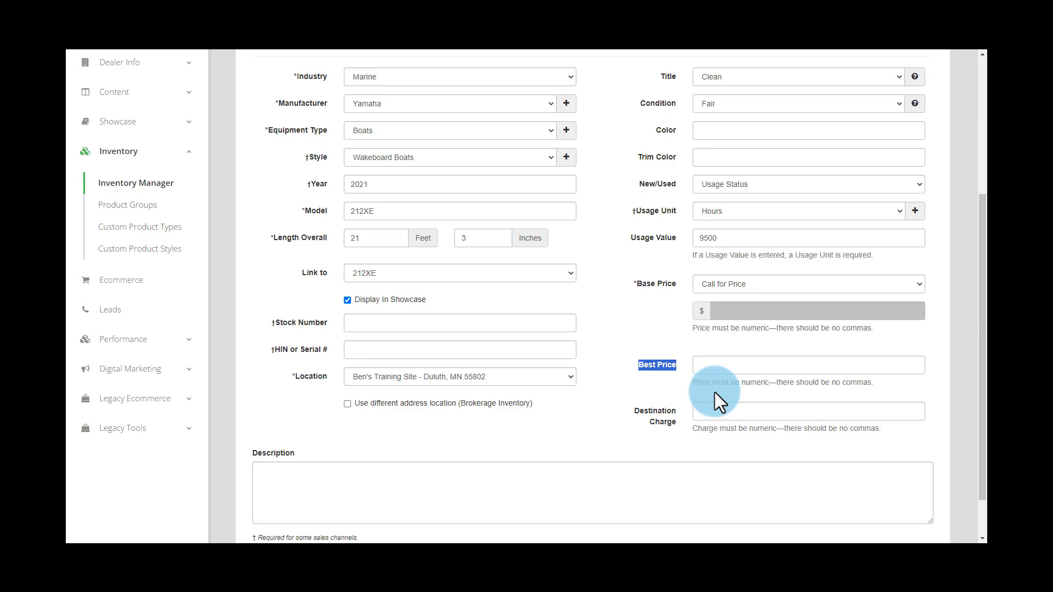
{"action": "left_click", "coordinate": [736, 367]}
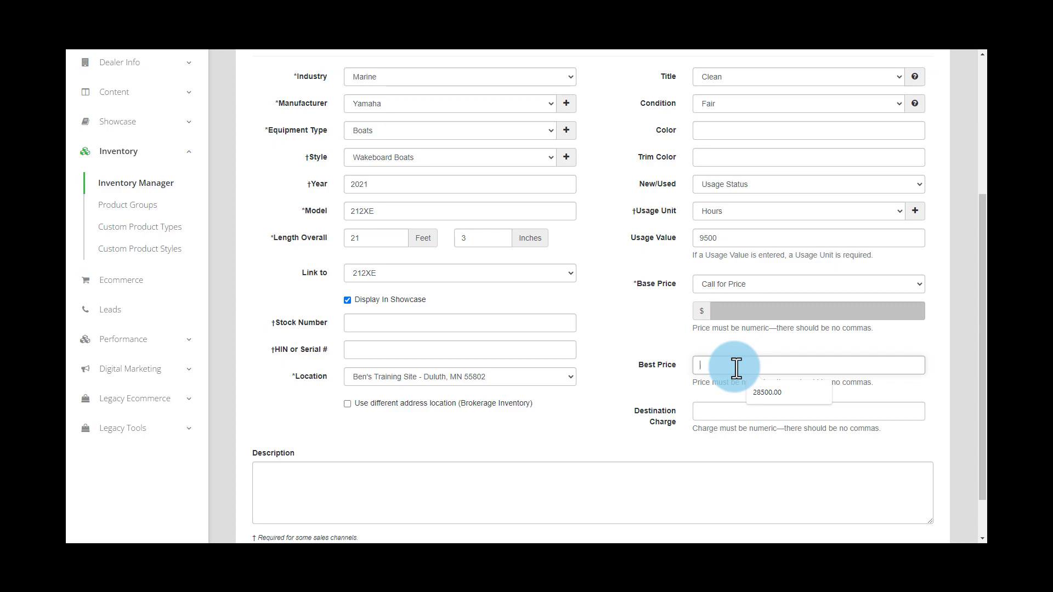
{"action": "scroll", "coordinate": [737, 368], "scroll_direction": "down", "scroll_amount": 1}
{"action": "left_click_drag", "start_coordinate": [631, 355], "coordinate": [688, 363]}
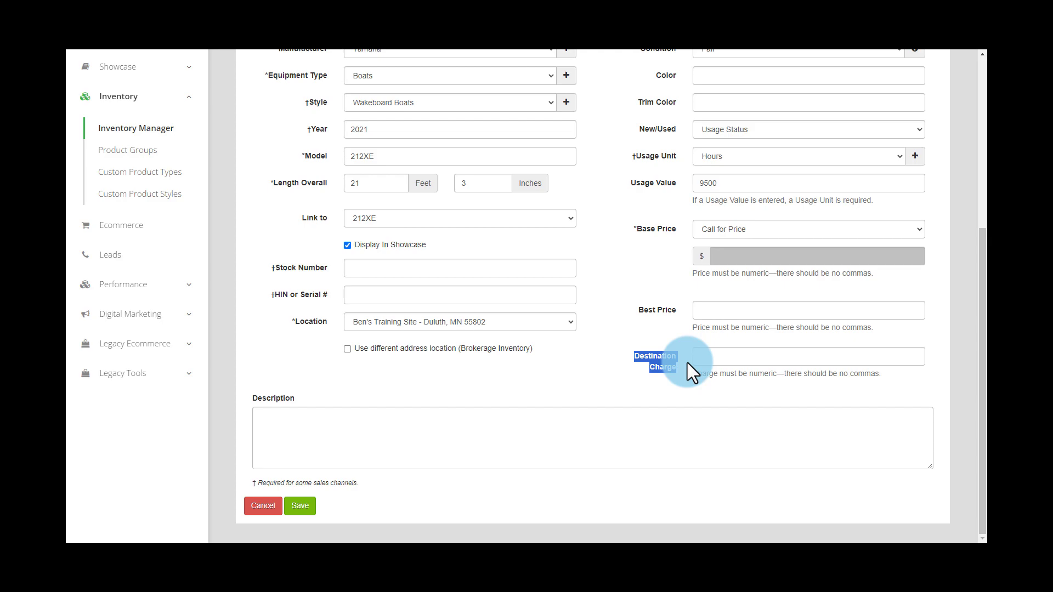
{"action": "left_click", "coordinate": [412, 518]}
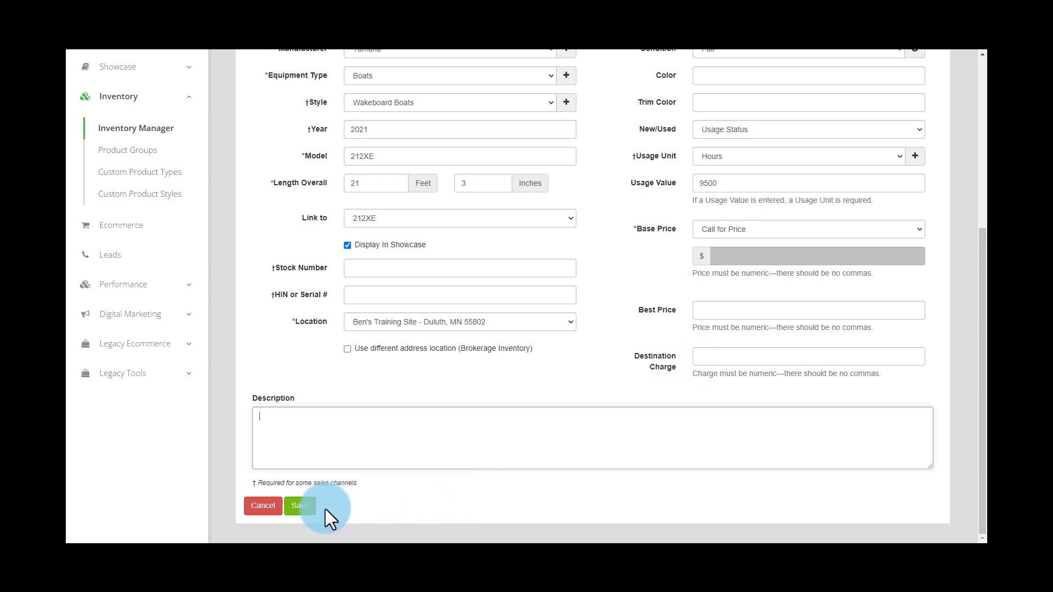
{"action": "left_click", "coordinate": [311, 507]}
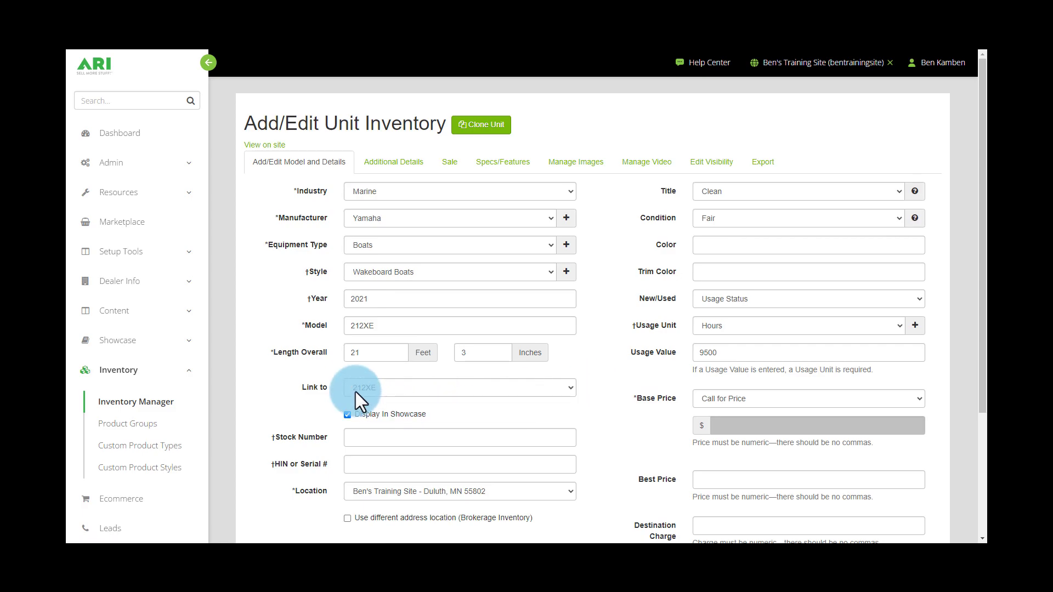
Review the unit's OEM specifications and features.
{"action": "left_click", "coordinate": [511, 168]}
{"action": "scroll", "coordinate": [584, 278], "scroll_direction": "down", "scroll_amount": 2}
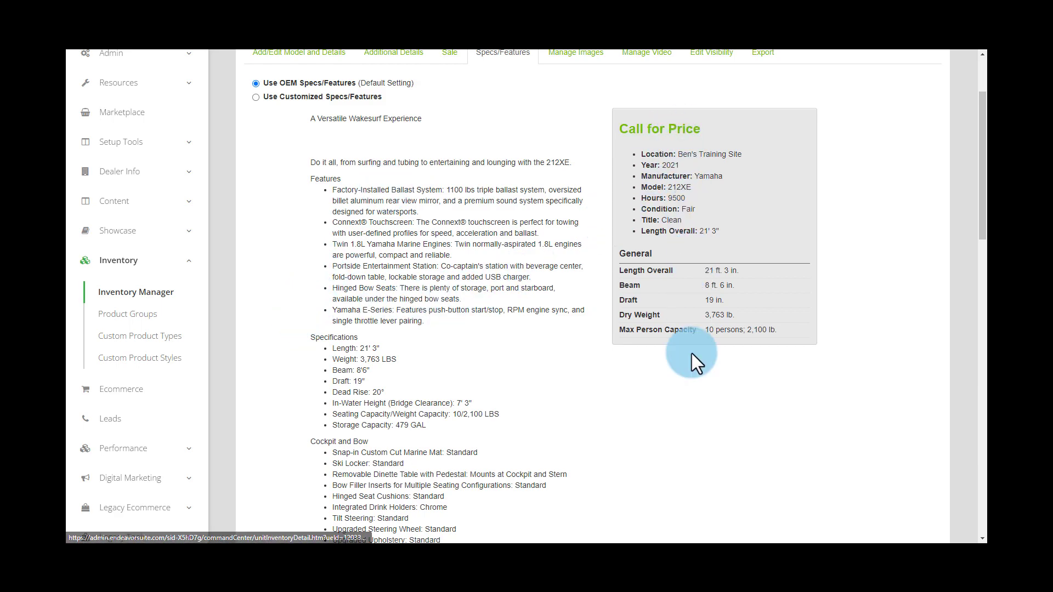
{"action": "scroll", "coordinate": [692, 353], "scroll_direction": "up", "scroll_amount": 1}
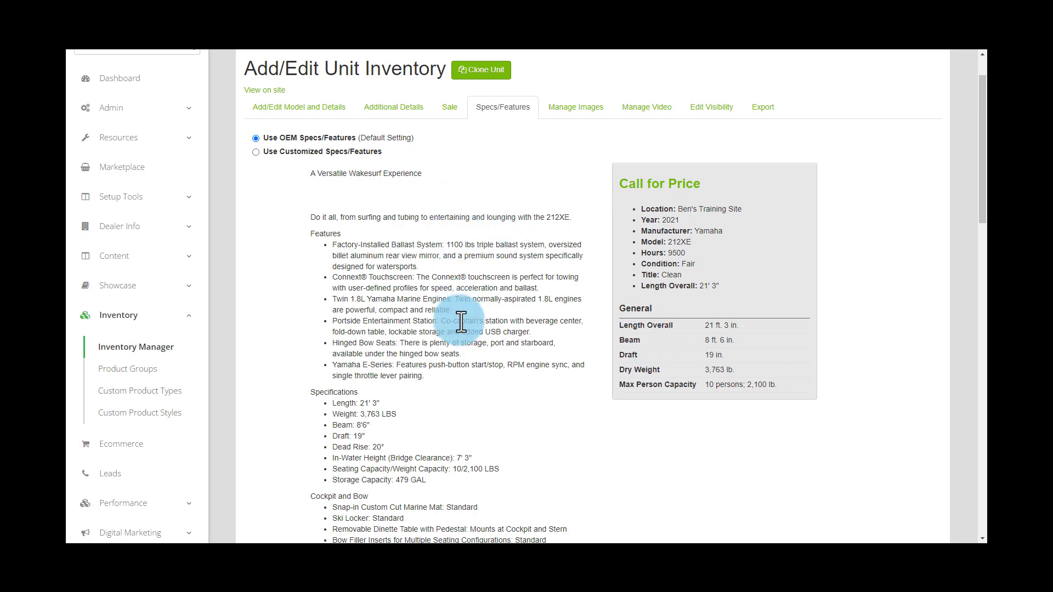
Make the fifth stock image in the list the unit's primary image.
{"action": "left_click", "coordinate": [576, 110]}
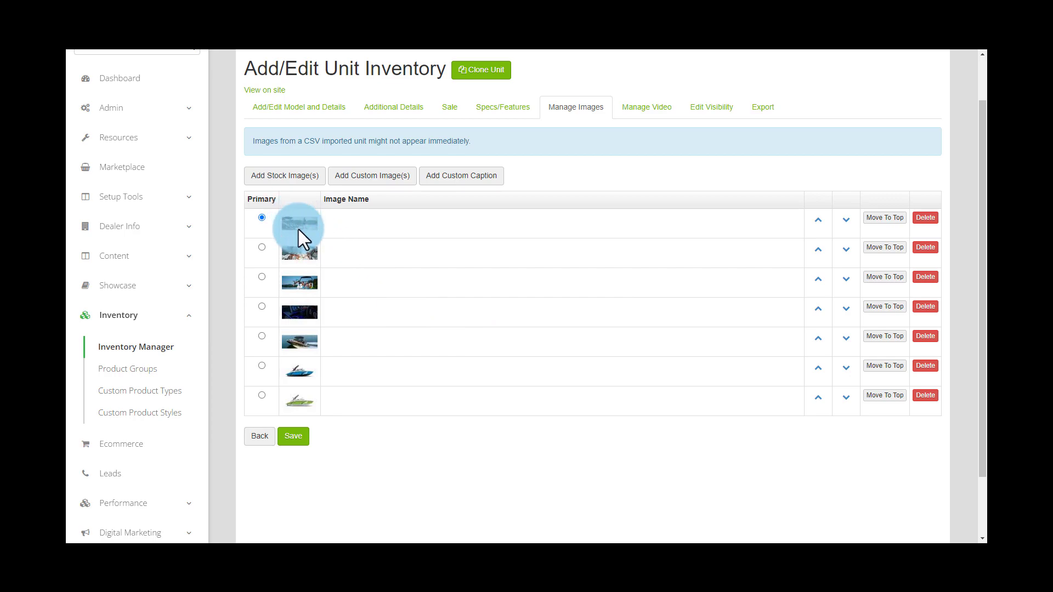
{"action": "left_click", "coordinate": [261, 336]}
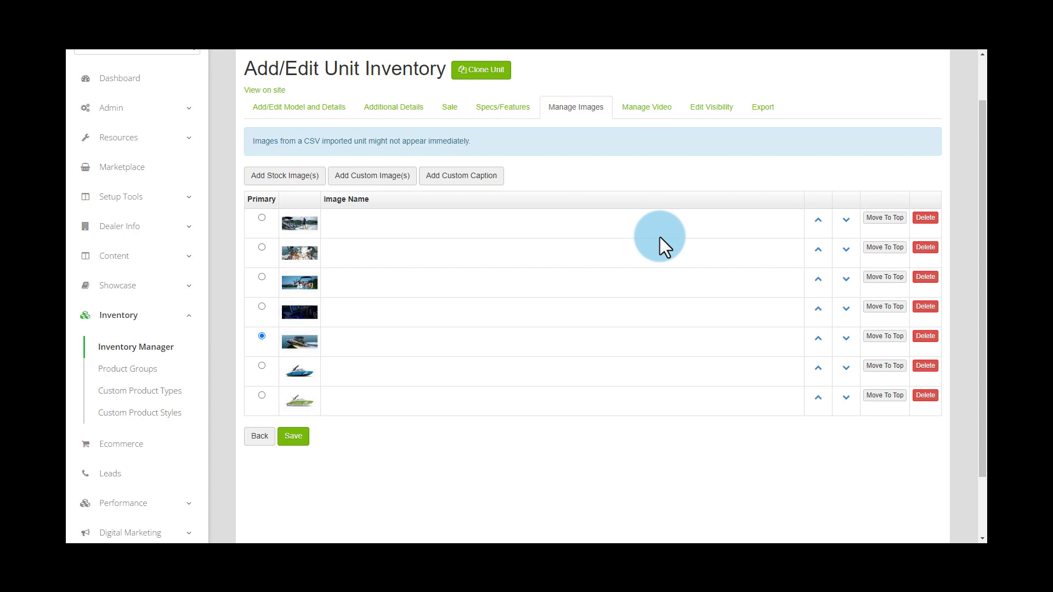
Upload 2019 Yahmaha FX, 2020 grady-white fisherman 257 offer slide 960 x 309 and 721_ProXP_pricebanner-1974x693 from Pictures as custom images.
{"action": "left_click", "coordinate": [378, 184]}
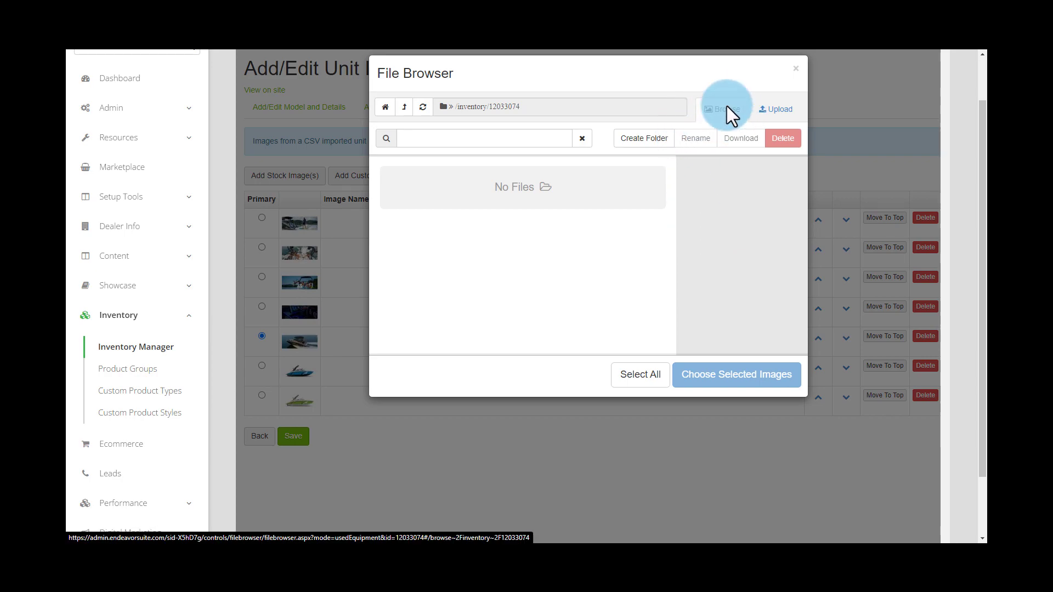
{"action": "left_click", "coordinate": [778, 115]}
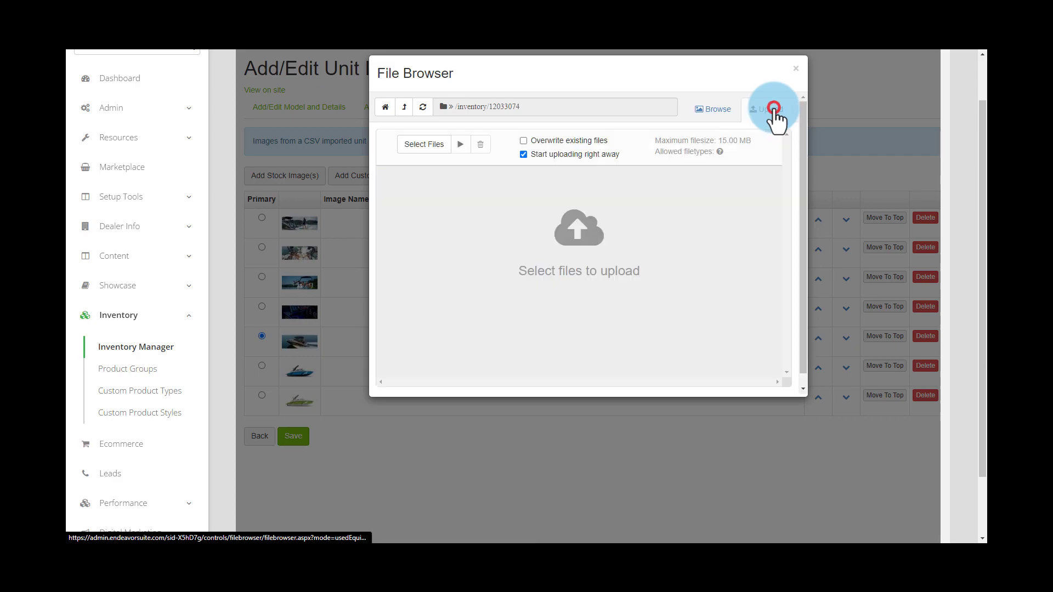
{"action": "left_click", "coordinate": [424, 150]}
{"action": "left_click", "coordinate": [132, 171]}
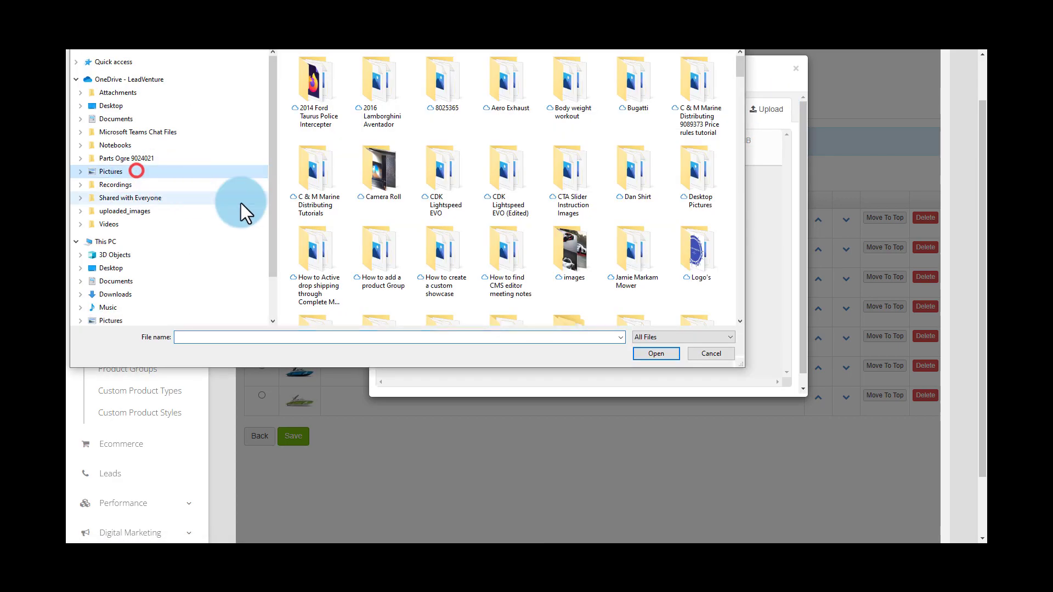
{"action": "scroll", "coordinate": [699, 255], "scroll_direction": "down", "scroll_amount": 5}
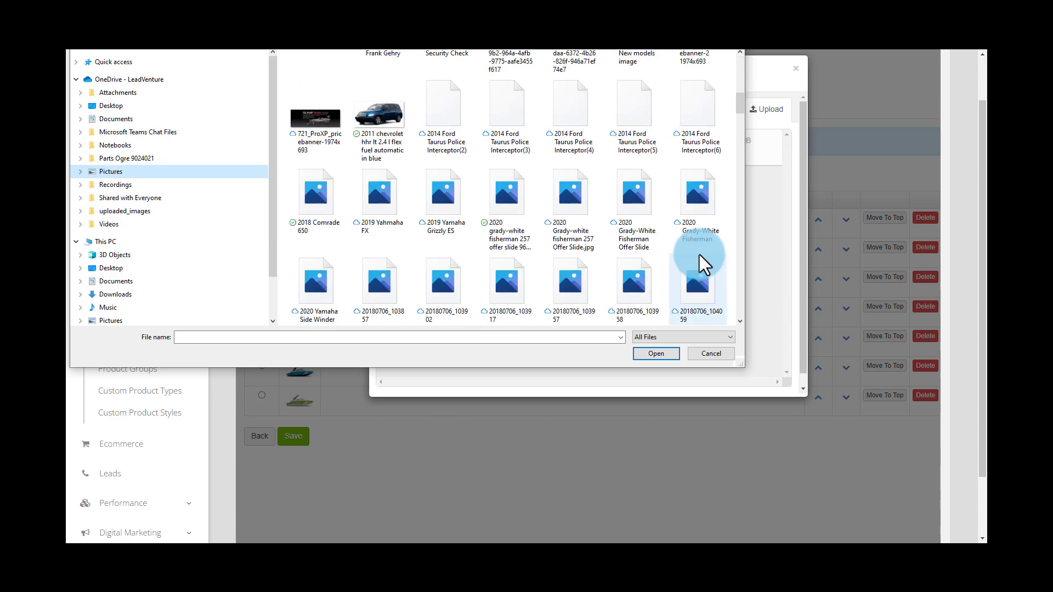
{"action": "left_click", "coordinate": [380, 212]}
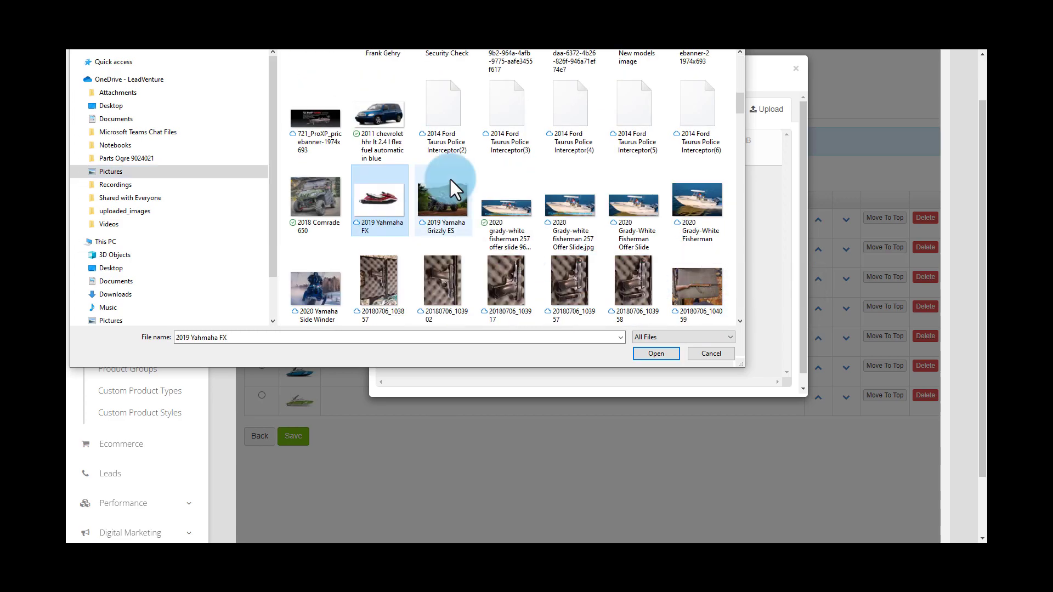
{"action": "left_click", "coordinate": [494, 206], "text": "ctrl"}
{"action": "left_click", "coordinate": [343, 134], "text": "ctrl"}
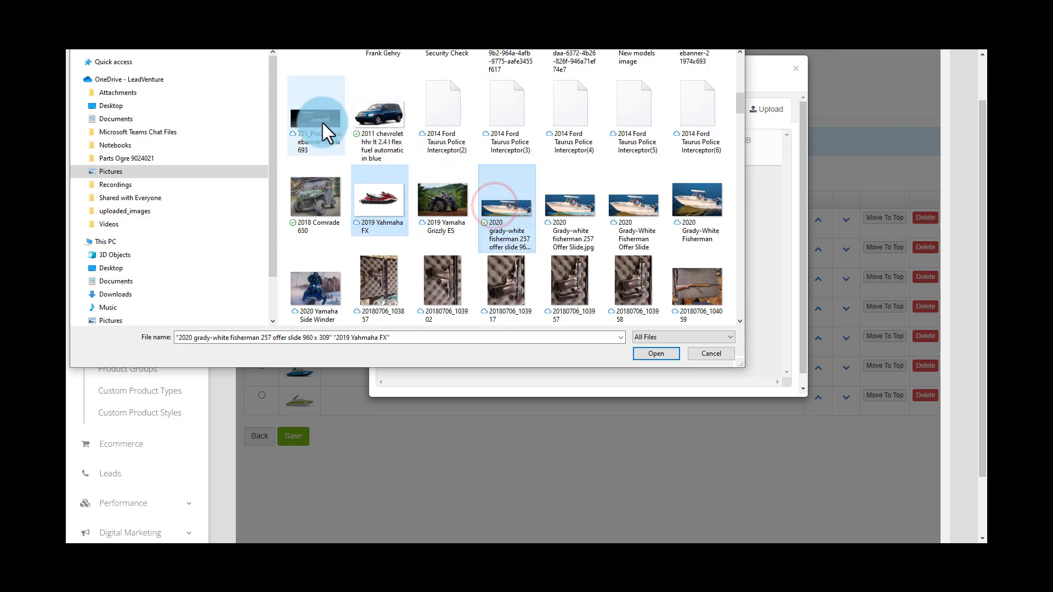
{"action": "left_click", "coordinate": [658, 354]}
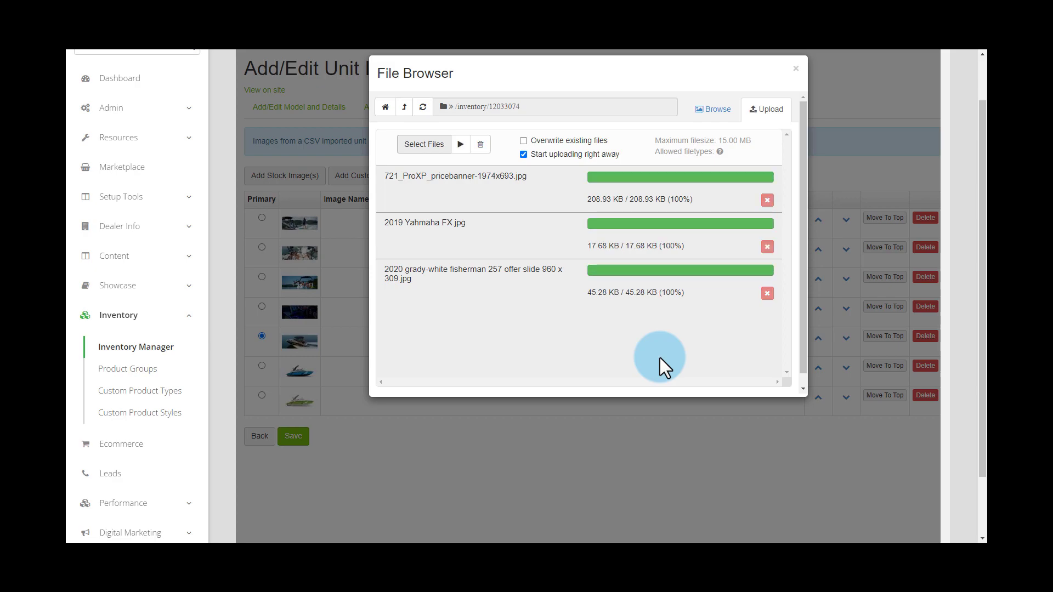
Add the uploaded 2019 Yahmaha FX.jpg to the unit's image list.
{"action": "left_click", "coordinate": [712, 110]}
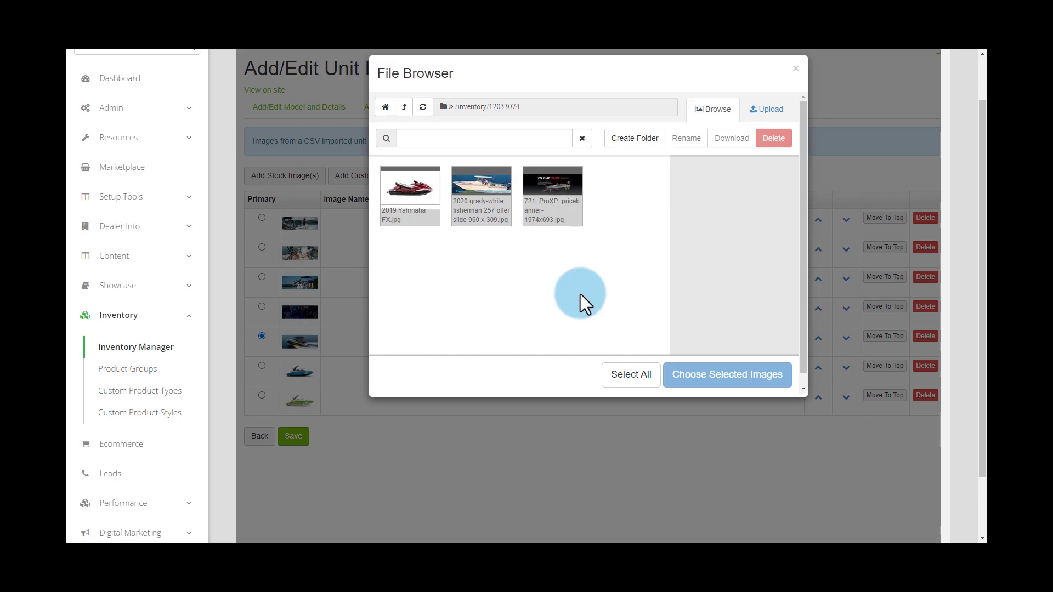
{"action": "left_click", "coordinate": [411, 186]}
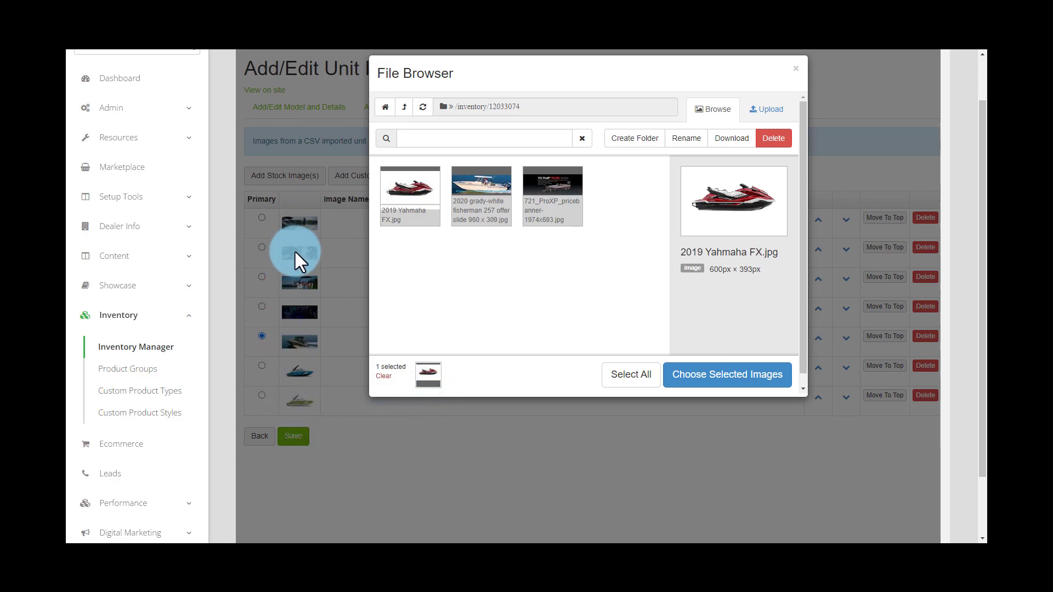
{"action": "left_click", "coordinate": [726, 378]}
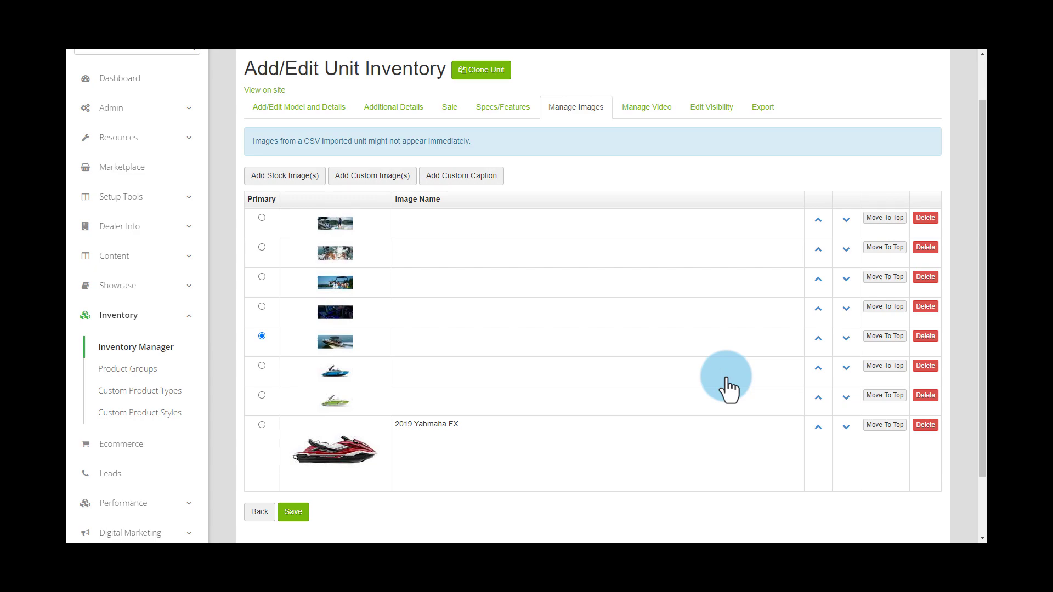
Delete the 2019 Yahmaha FX image from the unit's image list.
{"action": "left_click", "coordinate": [938, 426]}
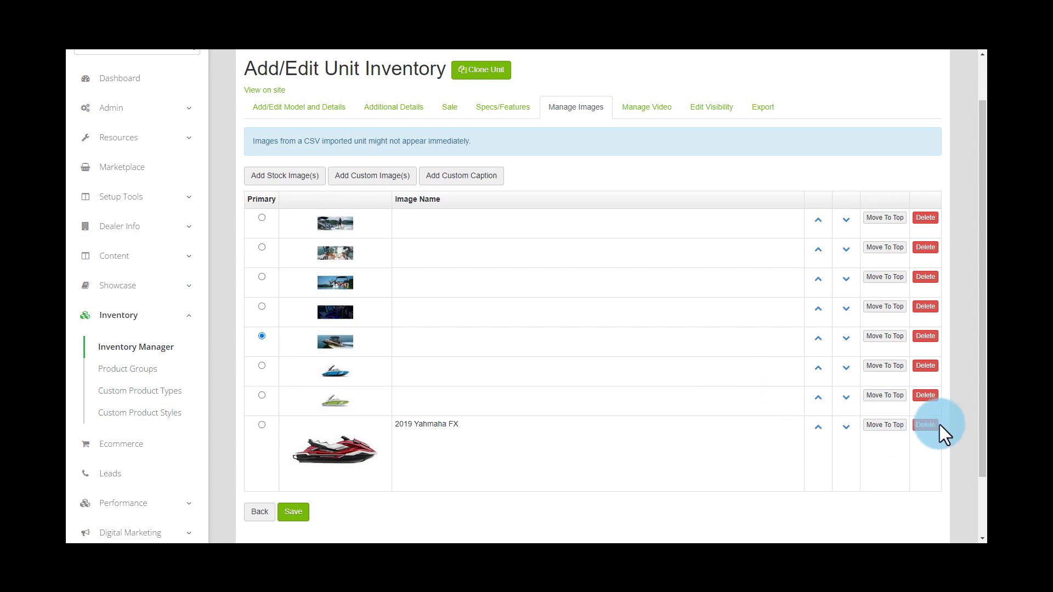
{"action": "left_click", "coordinate": [675, 349]}
{"action": "scroll", "coordinate": [464, 247], "scroll_direction": "up", "scroll_amount": 1}
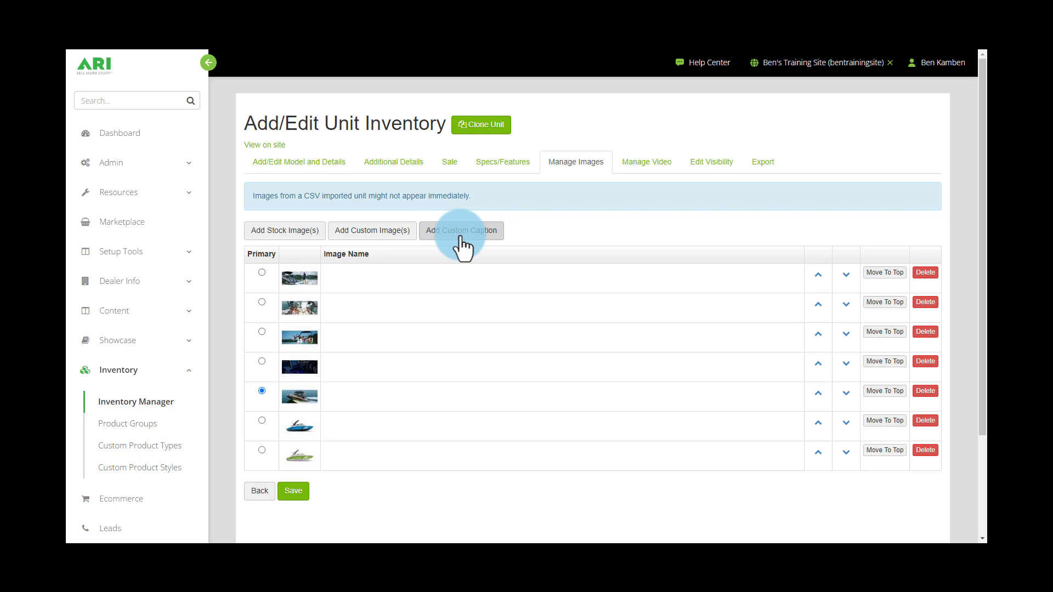
Review the unit's visibility settings for Sales Channels and Product Groups, and view where site changes are published.
{"action": "left_click", "coordinate": [715, 170]}
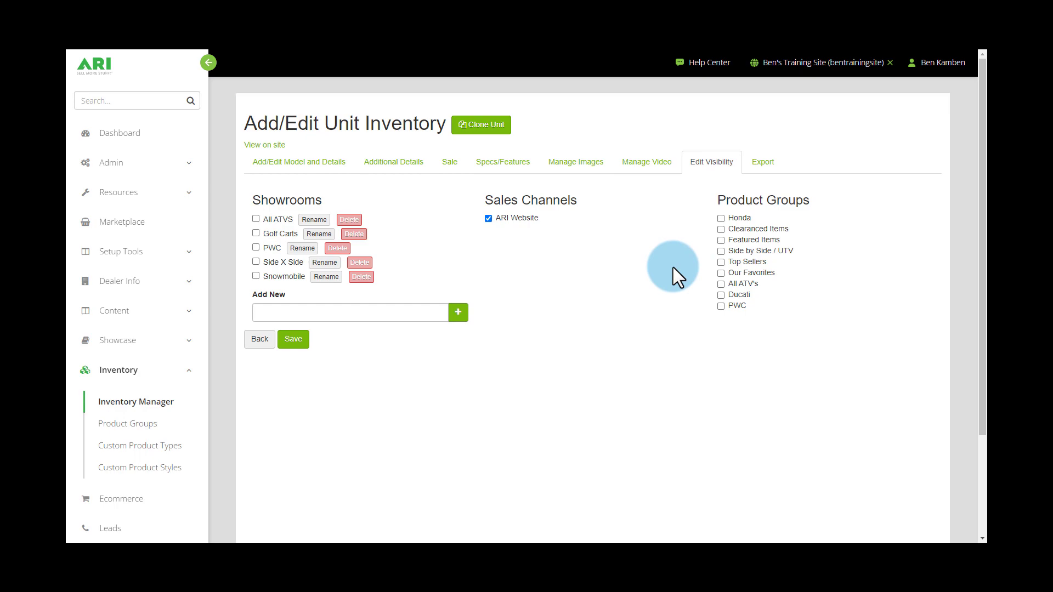
{"action": "left_click_drag", "start_coordinate": [578, 202], "coordinate": [482, 200]}
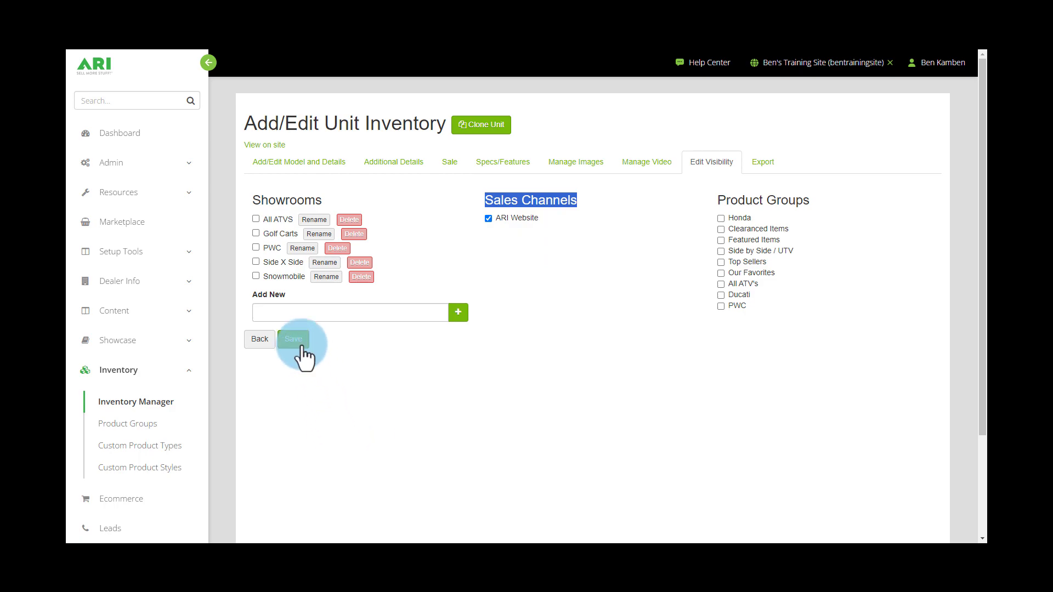
{"action": "left_click", "coordinate": [812, 62]}
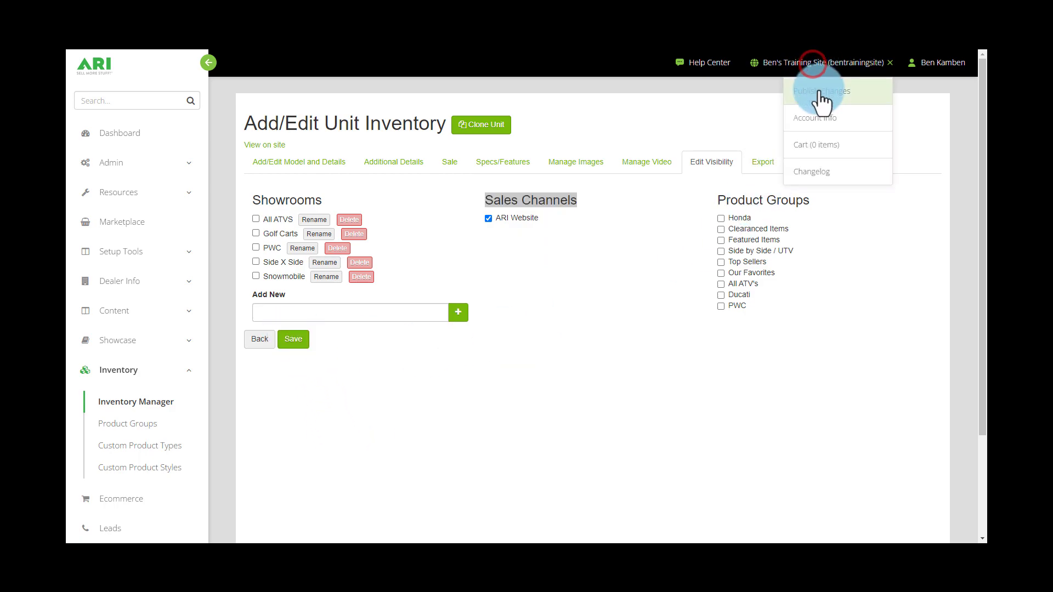
{"action": "left_click", "coordinate": [803, 65]}
{"action": "left_click", "coordinate": [673, 242]}
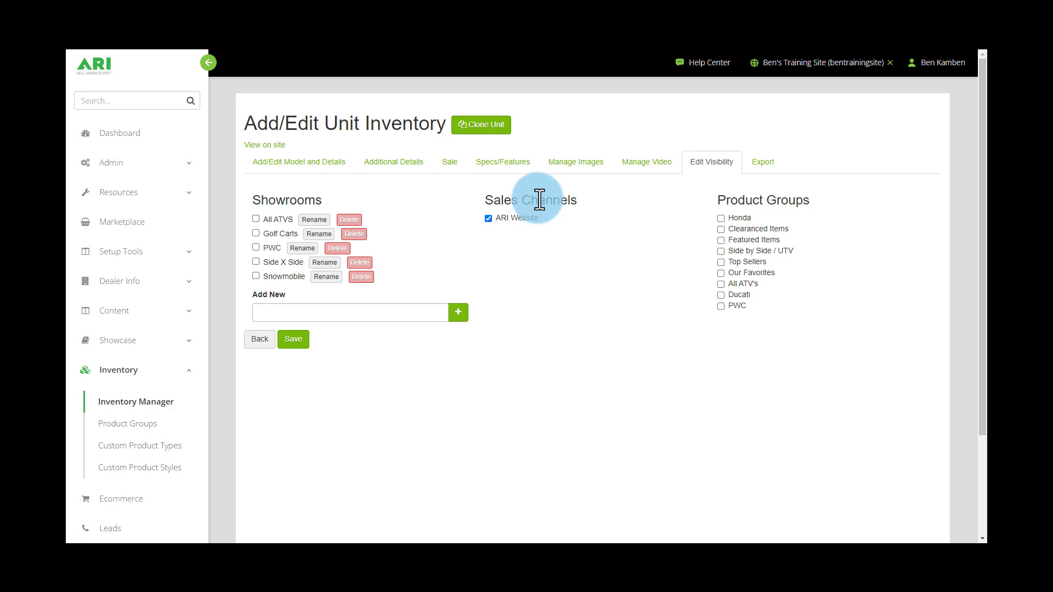
{"action": "left_click_drag", "start_coordinate": [718, 202], "coordinate": [822, 193]}
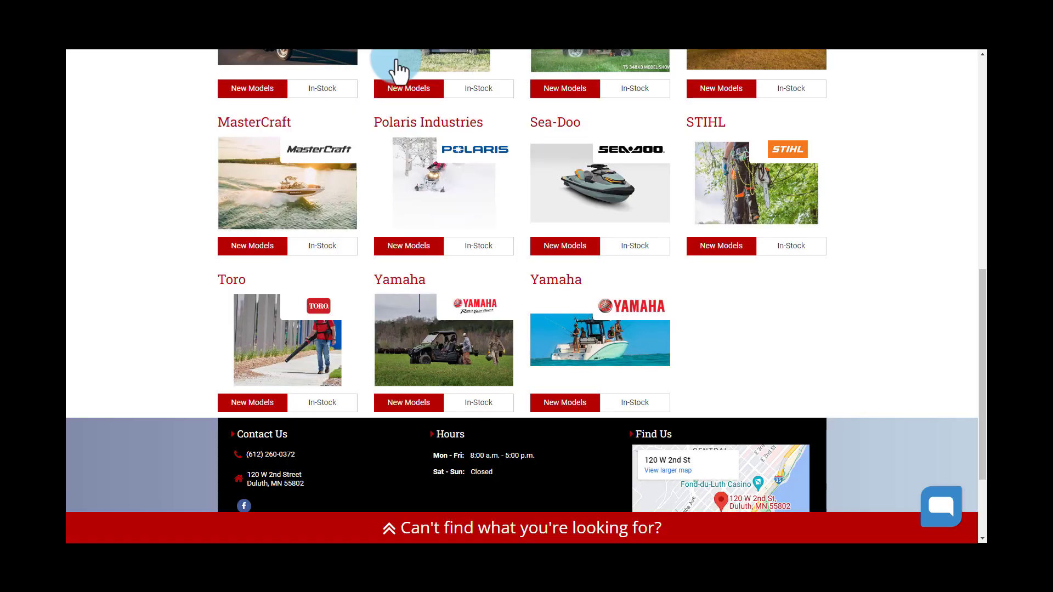
Switch to the dealer website's home page and examine how the Honda and PWC product groups are displayed.
{"action": "scroll", "coordinate": [489, 213], "scroll_direction": "up", "scroll_amount": 5}
{"action": "scroll", "coordinate": [491, 212], "scroll_direction": "up", "scroll_amount": 4}
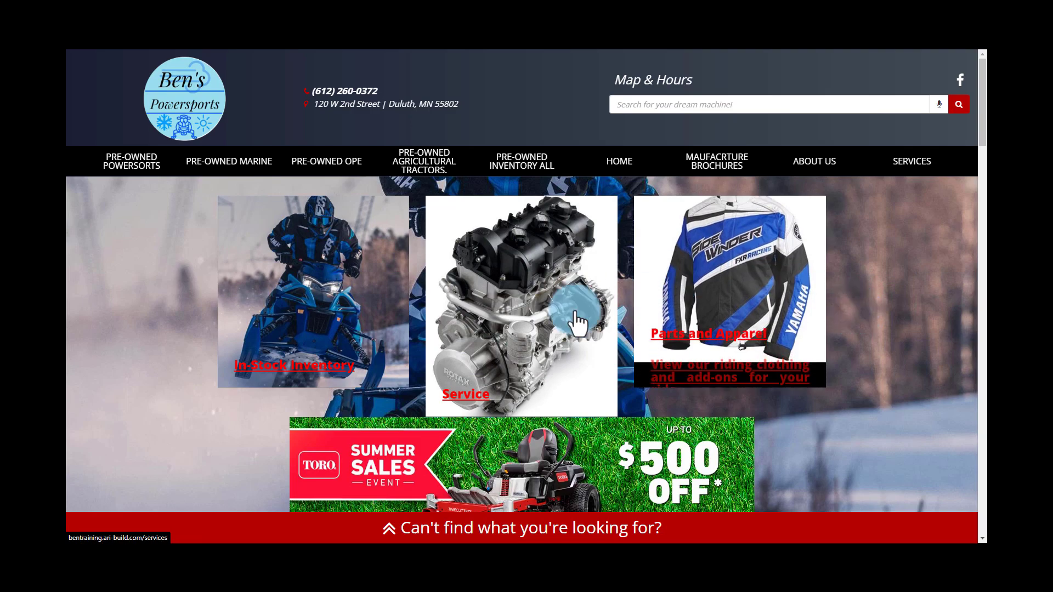
{"action": "scroll", "coordinate": [877, 378], "scroll_direction": "down", "scroll_amount": 4}
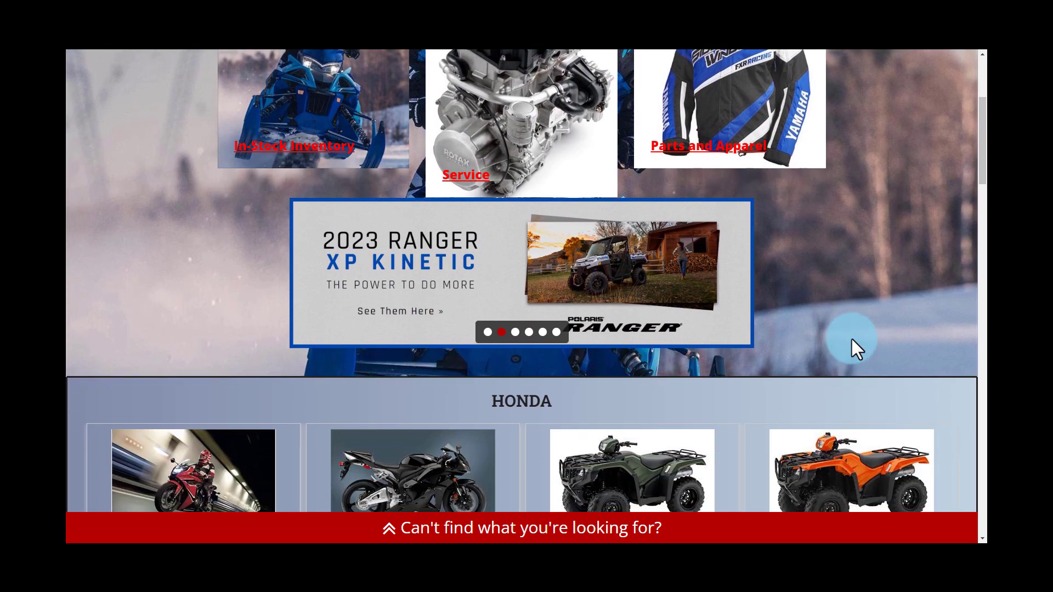
{"action": "scroll", "coordinate": [786, 329], "scroll_direction": "down", "scroll_amount": 4}
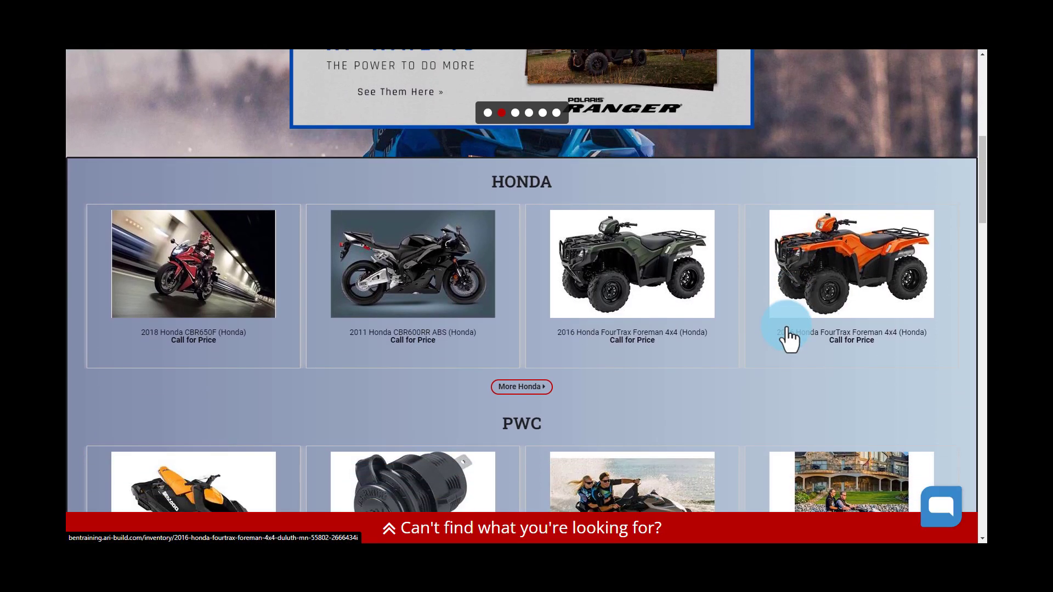
{"action": "double_click", "coordinate": [559, 182]}
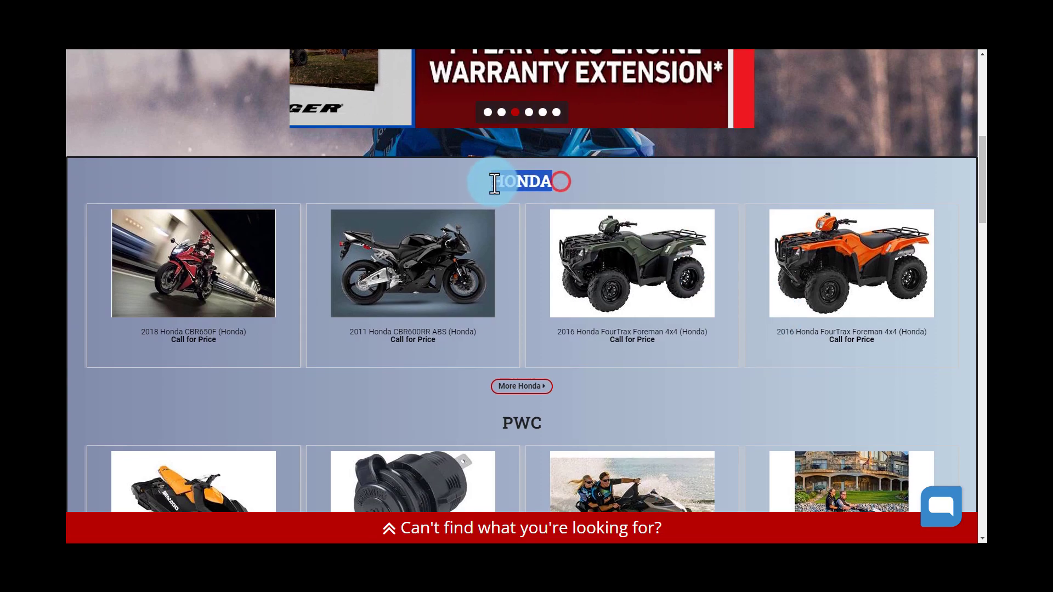
{"action": "scroll", "coordinate": [558, 264], "scroll_direction": "down", "scroll_amount": 3}
{"action": "left_click_drag", "start_coordinate": [554, 261], "coordinate": [500, 259]}
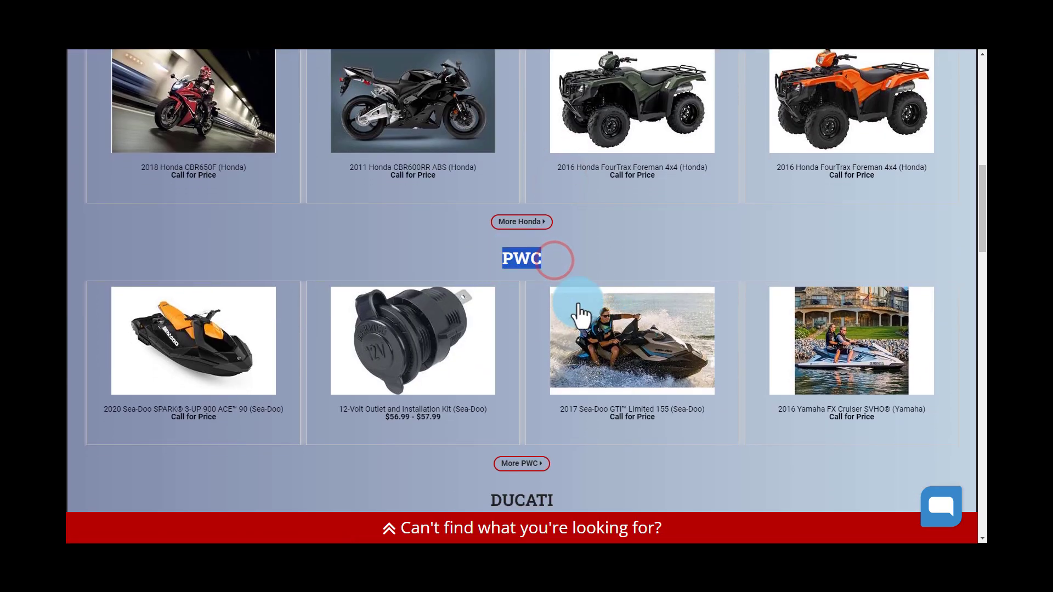
Examine the remaining product groups on the website's home page, from Ducati down to All ATV's, and return to the Honda and PWC groups.
{"action": "scroll", "coordinate": [582, 297], "scroll_direction": "down", "scroll_amount": 4}
{"action": "left_click_drag", "start_coordinate": [556, 279], "coordinate": [490, 281]}
{"action": "scroll", "coordinate": [644, 305], "scroll_direction": "down", "scroll_amount": 4}
{"action": "left_click_drag", "start_coordinate": [593, 305], "coordinate": [463, 308]}
{"action": "scroll", "coordinate": [722, 324], "scroll_direction": "down", "scroll_amount": 4}
{"action": "left_click_drag", "start_coordinate": [612, 297], "coordinate": [455, 295]}
{"action": "scroll", "coordinate": [686, 318], "scroll_direction": "down", "scroll_amount": 4}
{"action": "left_click_drag", "start_coordinate": [631, 310], "coordinate": [442, 317]}
{"action": "scroll", "coordinate": [653, 354], "scroll_direction": "down", "scroll_amount": 4}
{"action": "left_click_drag", "start_coordinate": [576, 308], "coordinate": [478, 315]}
{"action": "scroll", "coordinate": [673, 337], "scroll_direction": "down", "scroll_amount": 3}
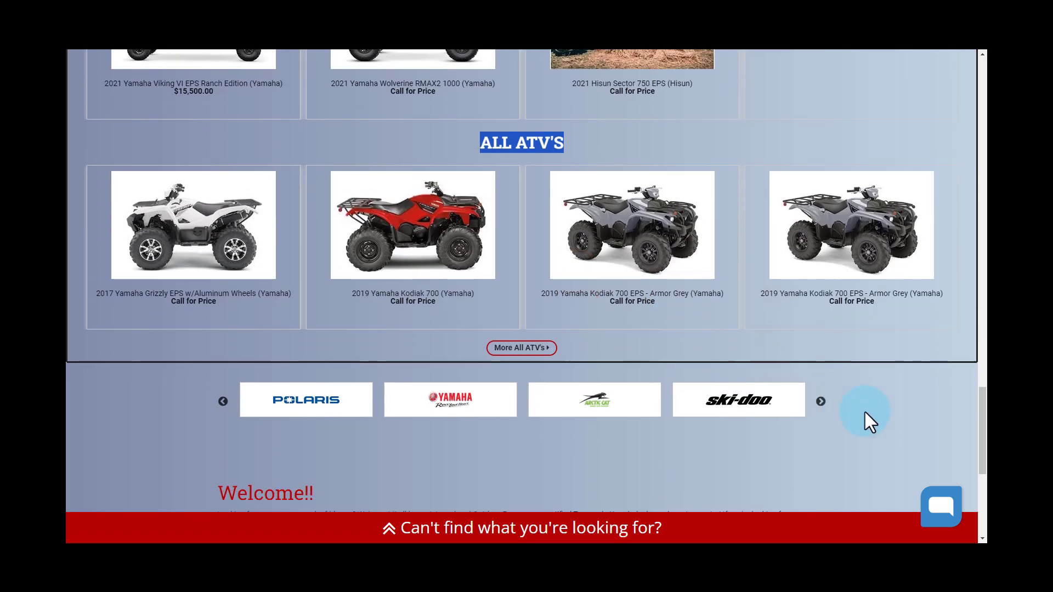
{"action": "scroll", "coordinate": [878, 412], "scroll_direction": "up", "scroll_amount": 6}
{"action": "scroll", "coordinate": [871, 457], "scroll_direction": "up", "scroll_amount": 20}
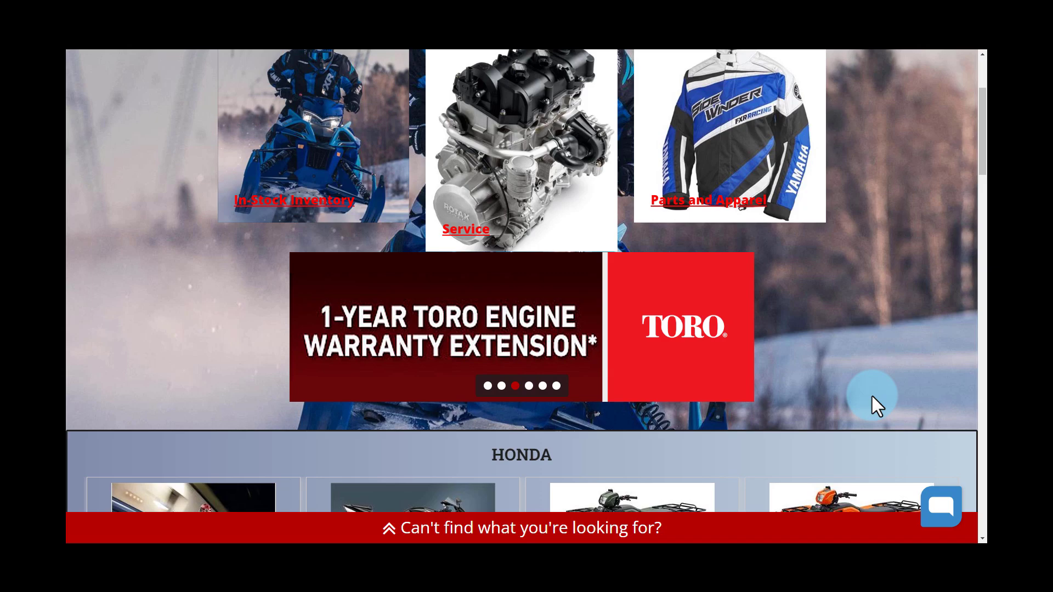
{"action": "scroll", "coordinate": [871, 404], "scroll_direction": "down", "scroll_amount": 4}
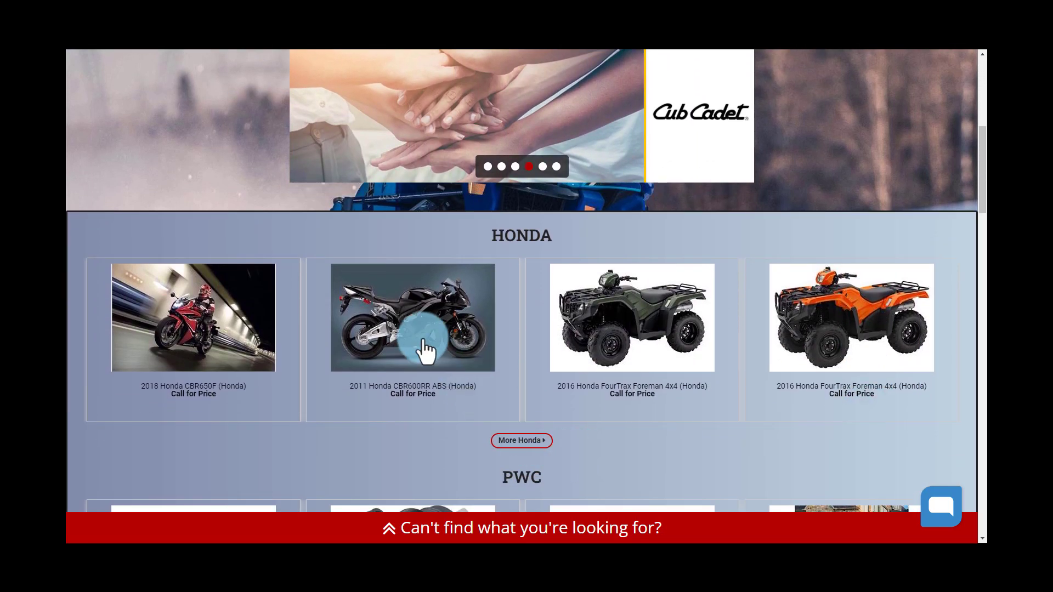
{"action": "scroll", "coordinate": [689, 433], "scroll_direction": "down", "scroll_amount": 5}
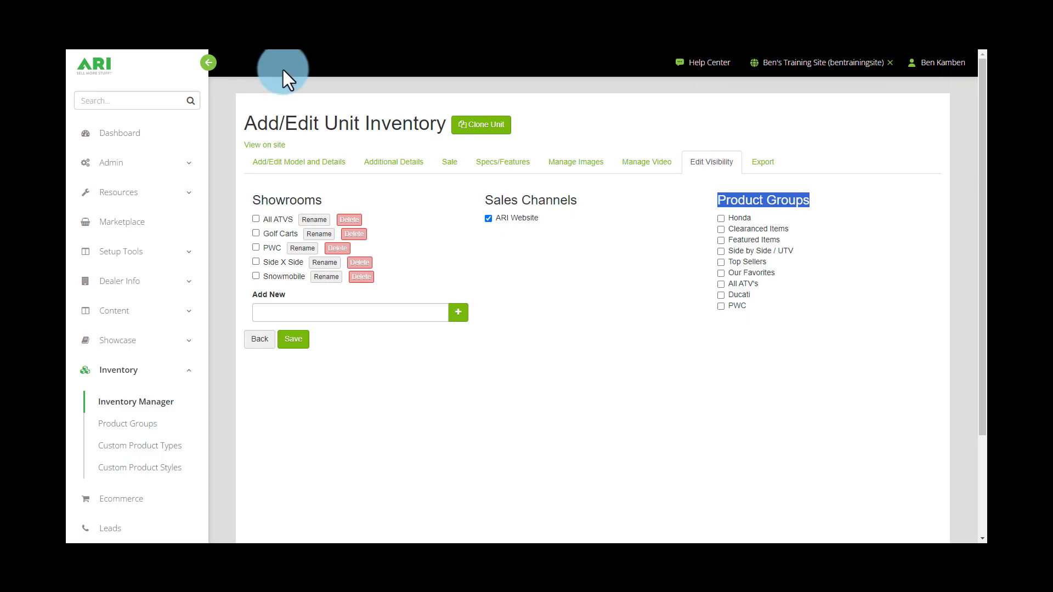
Locate the Showrooms options in the unit's visibility settings, and open the full pre-owned inventory on the dealer website.
{"action": "left_click", "coordinate": [401, 206]}
{"action": "left_click_drag", "start_coordinate": [324, 199], "coordinate": [255, 199]}
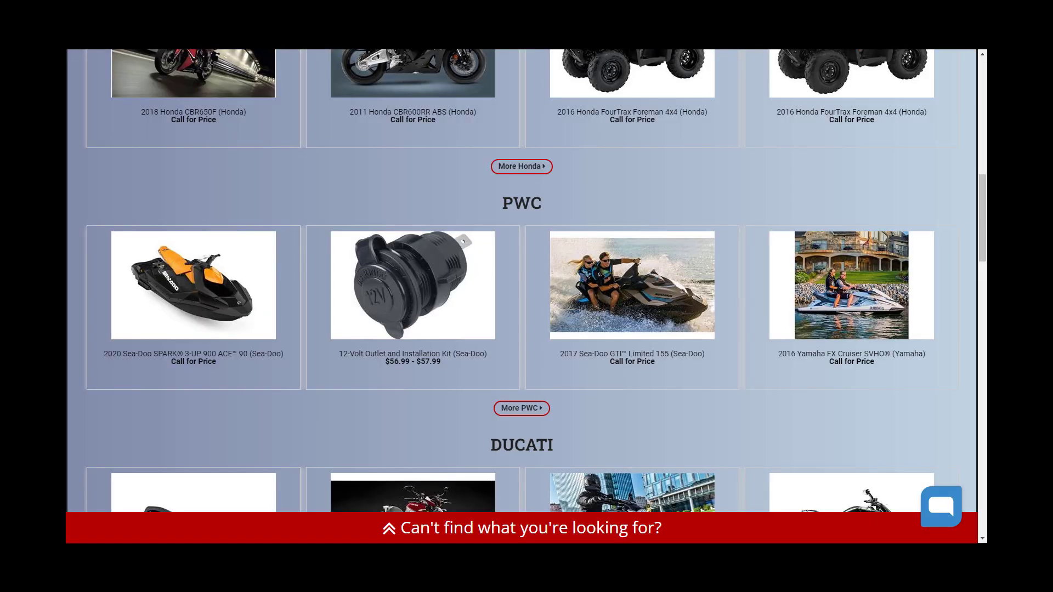
{"action": "scroll", "coordinate": [558, 165], "scroll_direction": "up", "scroll_amount": 10}
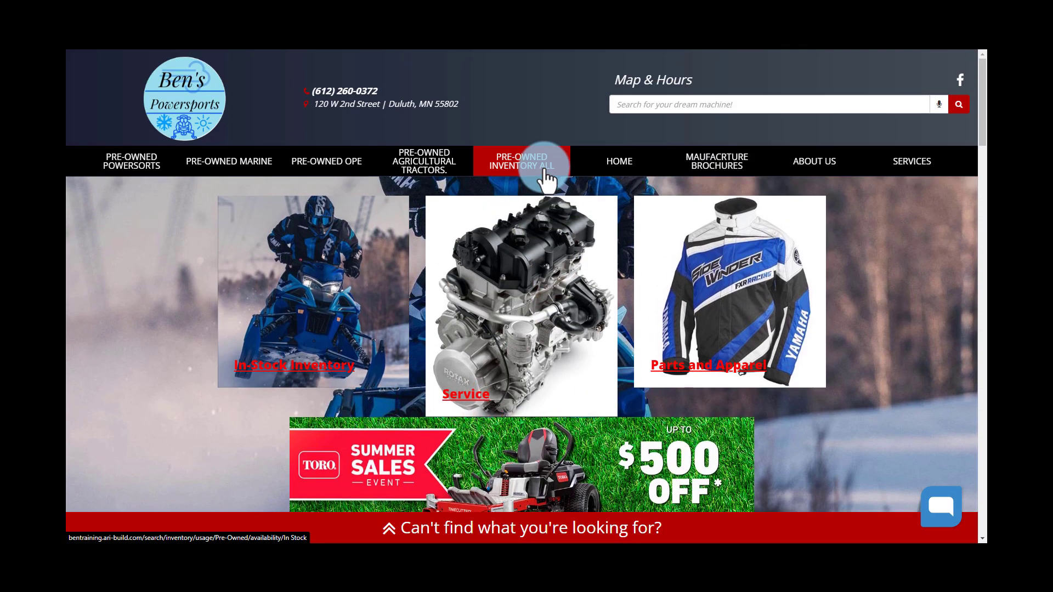
{"action": "left_click", "coordinate": [526, 164]}
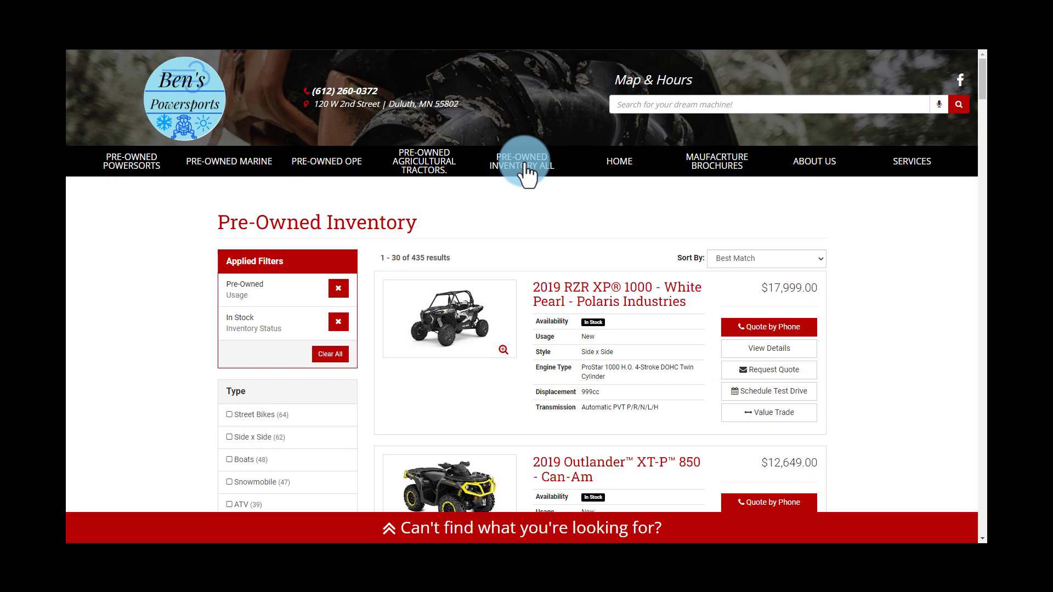
Look through the pre-owned inventory's filter categories and filter the listing by the PWC showroom.
{"action": "scroll", "coordinate": [273, 297], "scroll_direction": "down", "scroll_amount": 2}
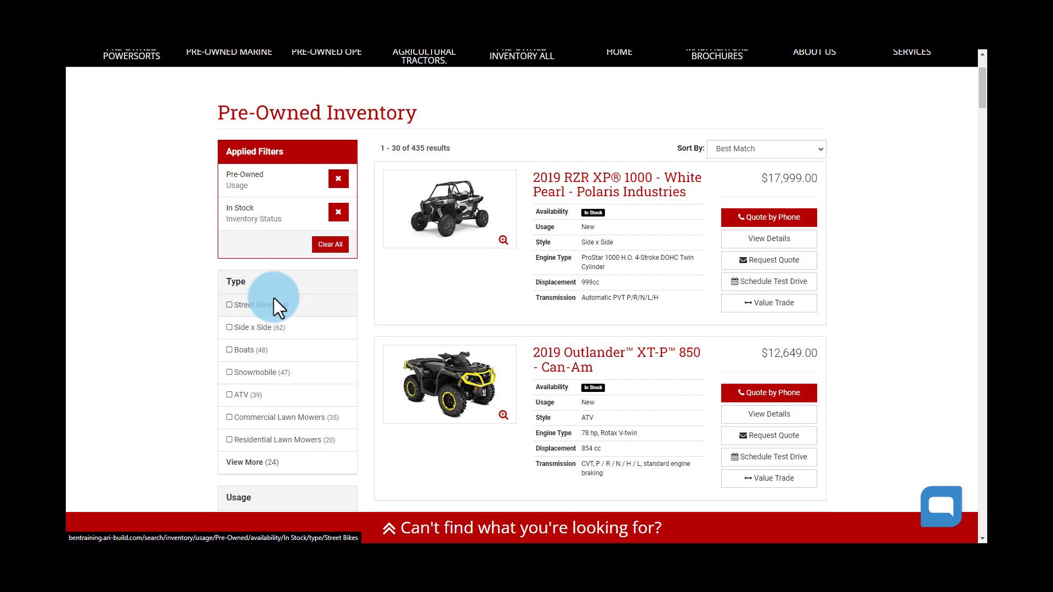
{"action": "scroll", "coordinate": [287, 373], "scroll_direction": "down", "scroll_amount": 6}
{"action": "scroll", "coordinate": [288, 369], "scroll_direction": "down", "scroll_amount": 9}
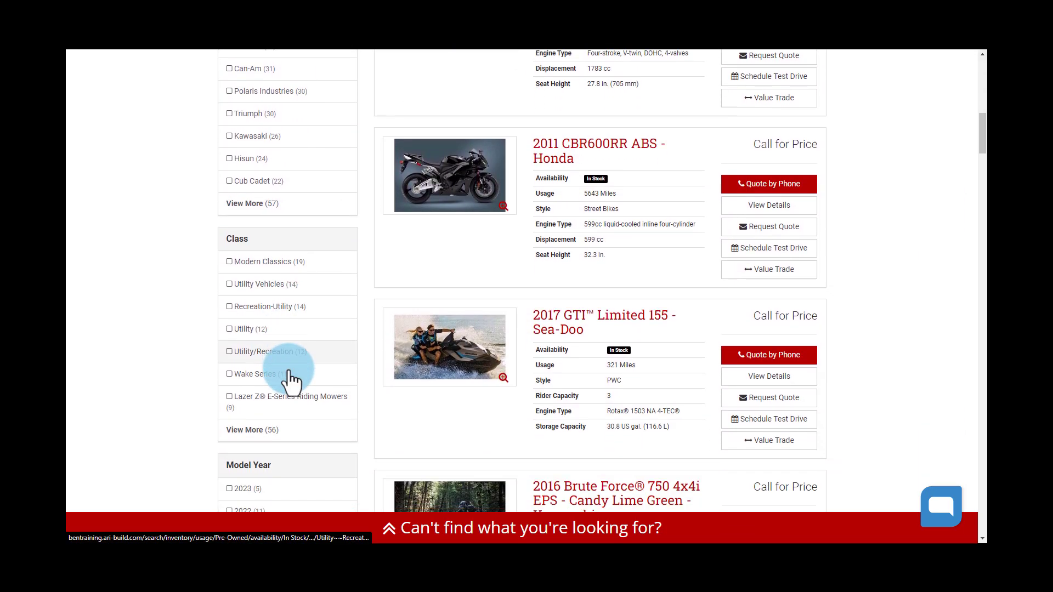
{"action": "scroll", "coordinate": [288, 371], "scroll_direction": "down", "scroll_amount": 7}
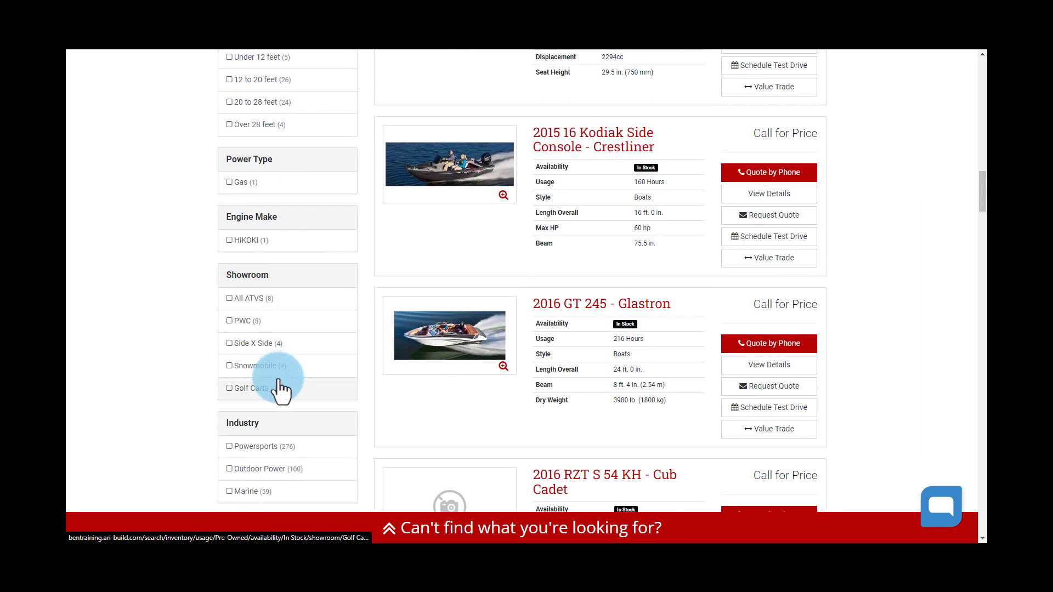
{"action": "left_click", "coordinate": [230, 321]}
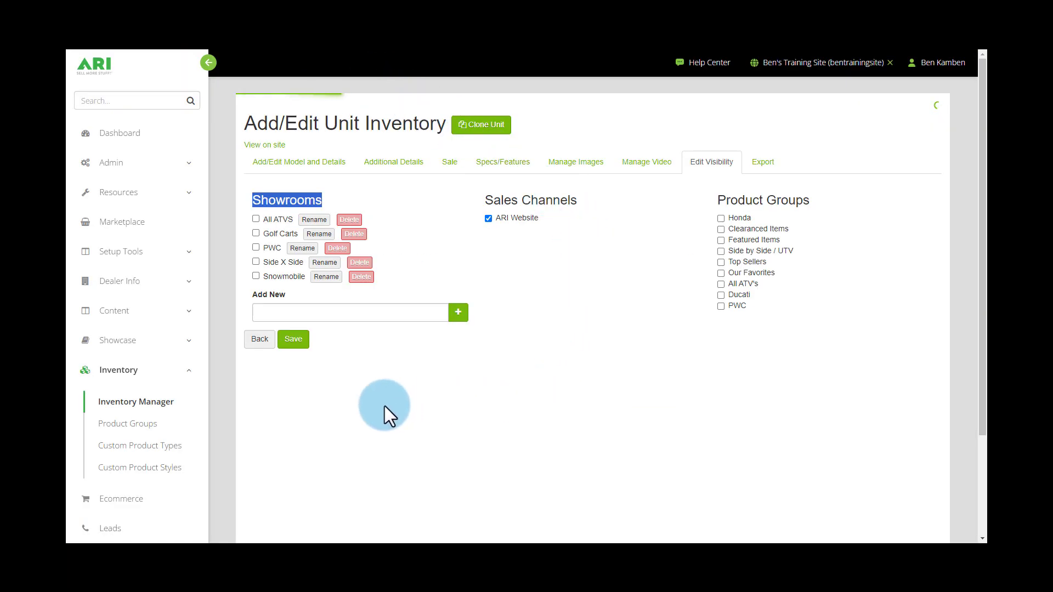
Save the unit's visibility settings and copy the model name 212XE from its model details.
{"action": "left_click", "coordinate": [295, 344]}
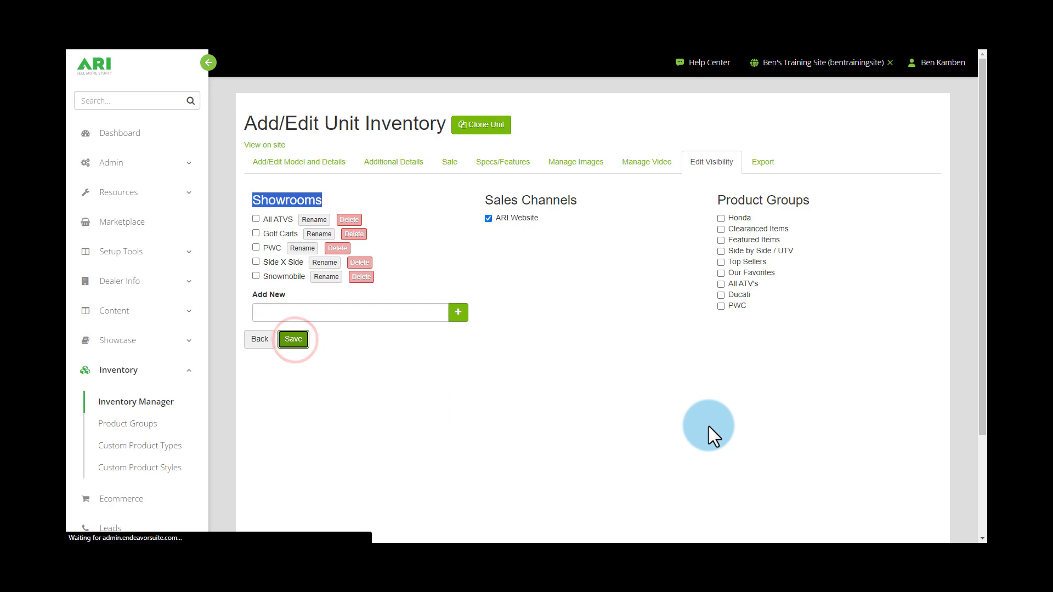
{"action": "left_click", "coordinate": [273, 173]}
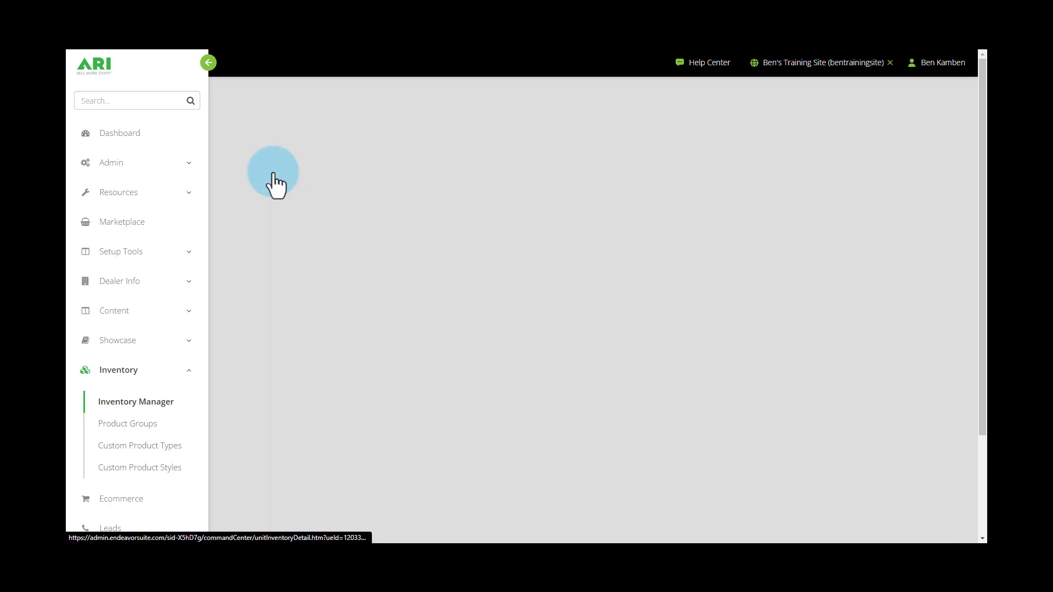
{"action": "scroll", "coordinate": [549, 325], "scroll_direction": "down", "scroll_amount": 1}
{"action": "left_click_drag", "start_coordinate": [400, 273], "coordinate": [351, 278]}
{"action": "right_click", "coordinate": [358, 271]}
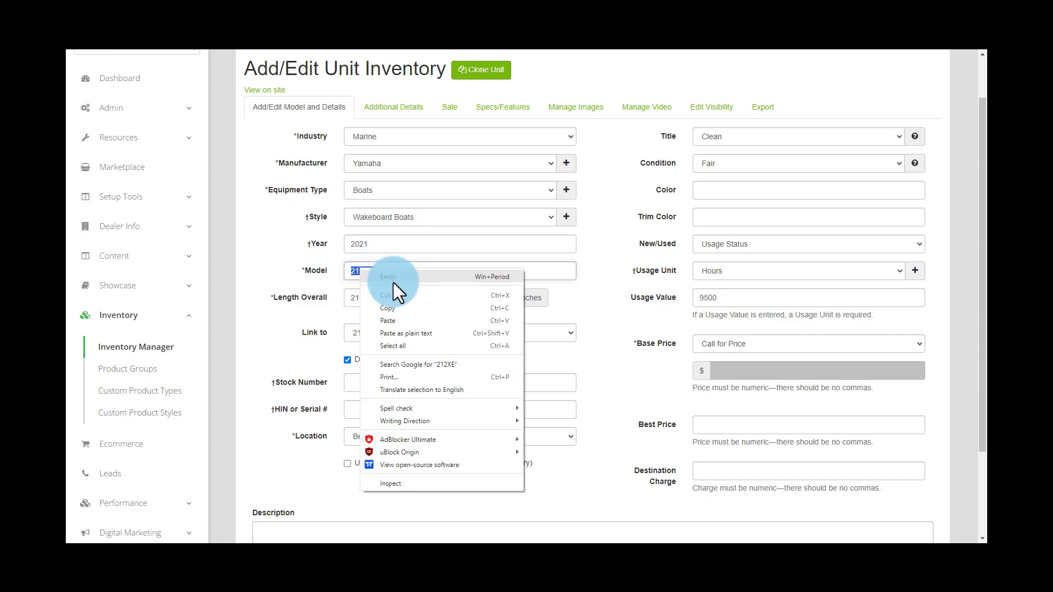
{"action": "left_click", "coordinate": [398, 308]}
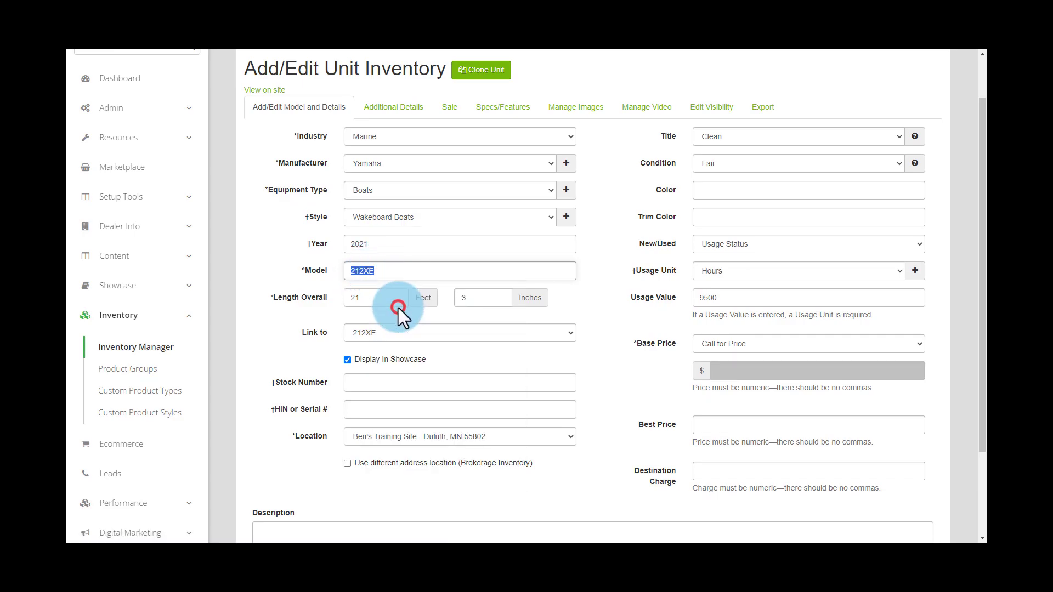
Publish the site changes and switch to the dealer website's pre-owned inventory page.
{"action": "scroll", "coordinate": [603, 220], "scroll_direction": "up", "scroll_amount": 1}
{"action": "left_click", "coordinate": [811, 63]}
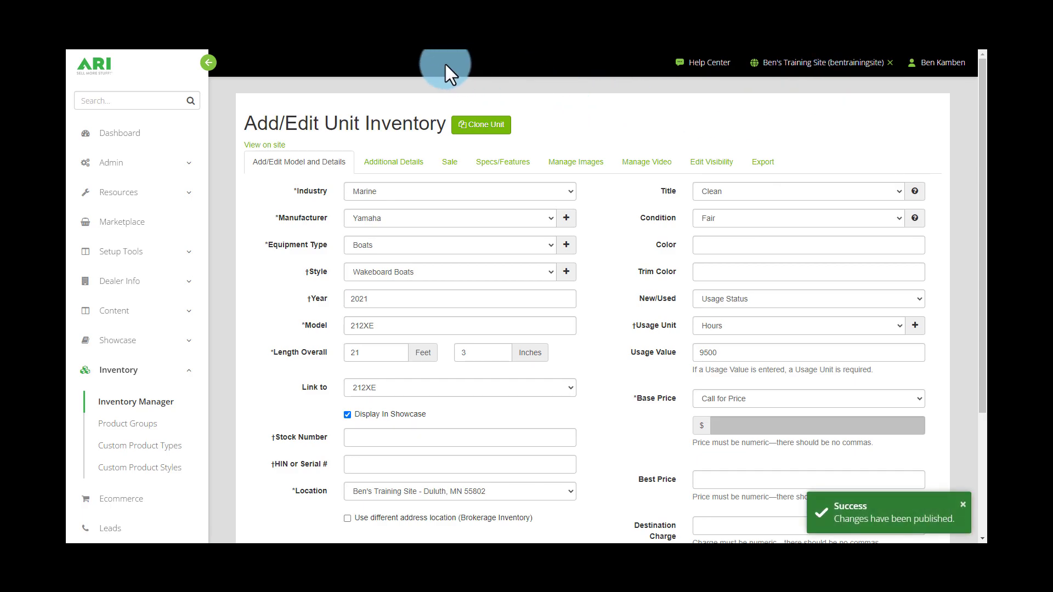
{"action": "left_click", "coordinate": [528, 78]}
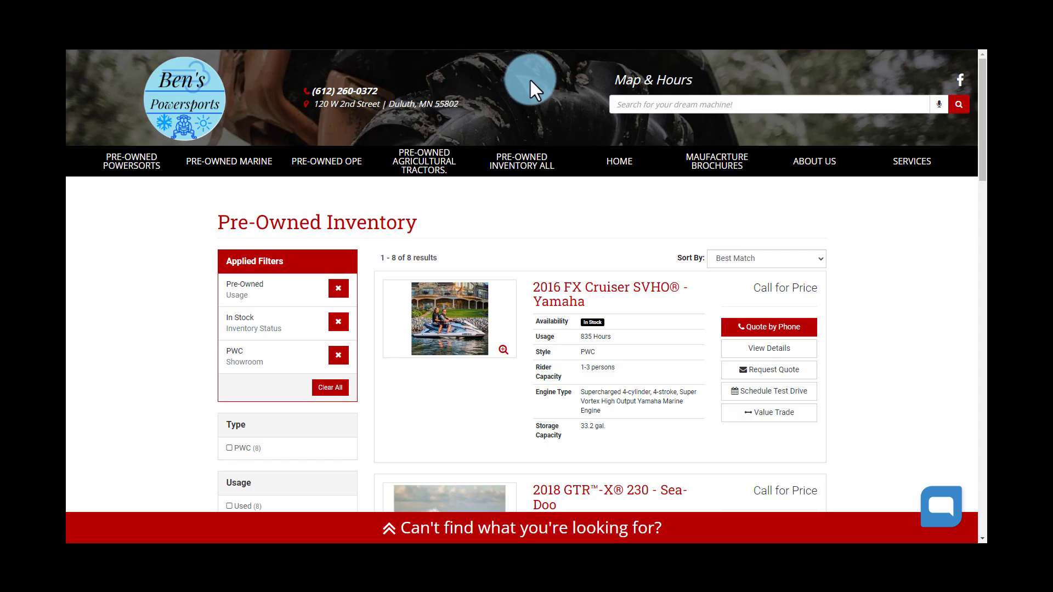
Search the dealer website's inventory for the copied model name 212XE.
{"action": "right_click", "coordinate": [648, 105]}
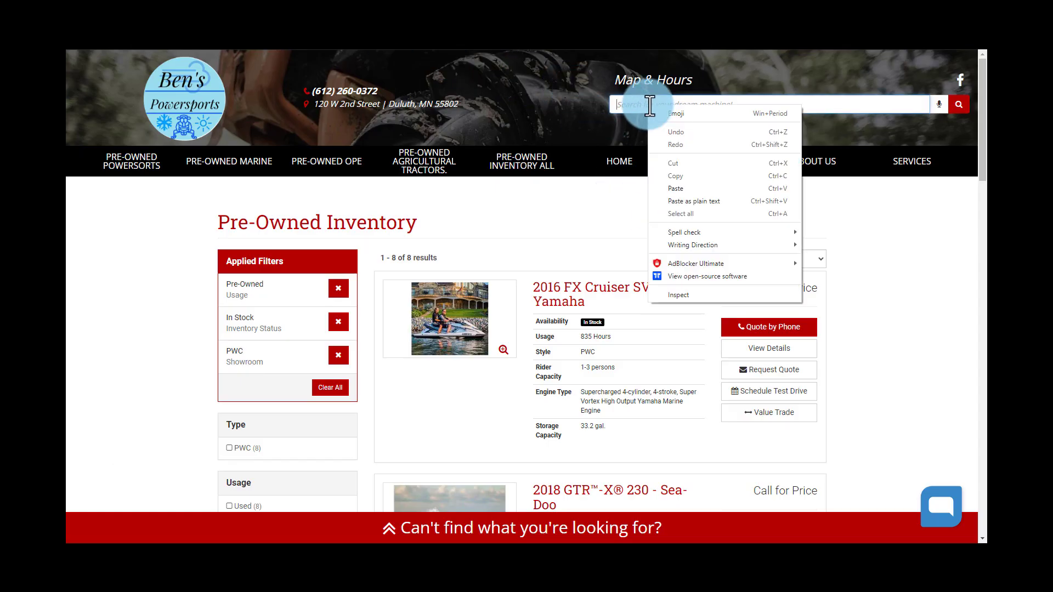
{"action": "left_click", "coordinate": [687, 187]}
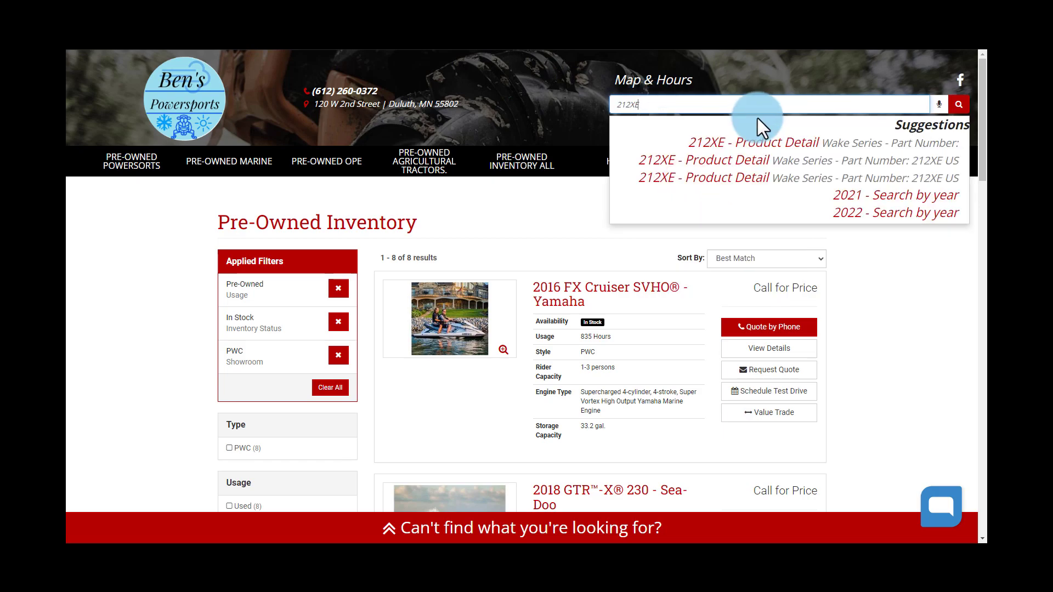
{"action": "left_click", "coordinate": [636, 105]}
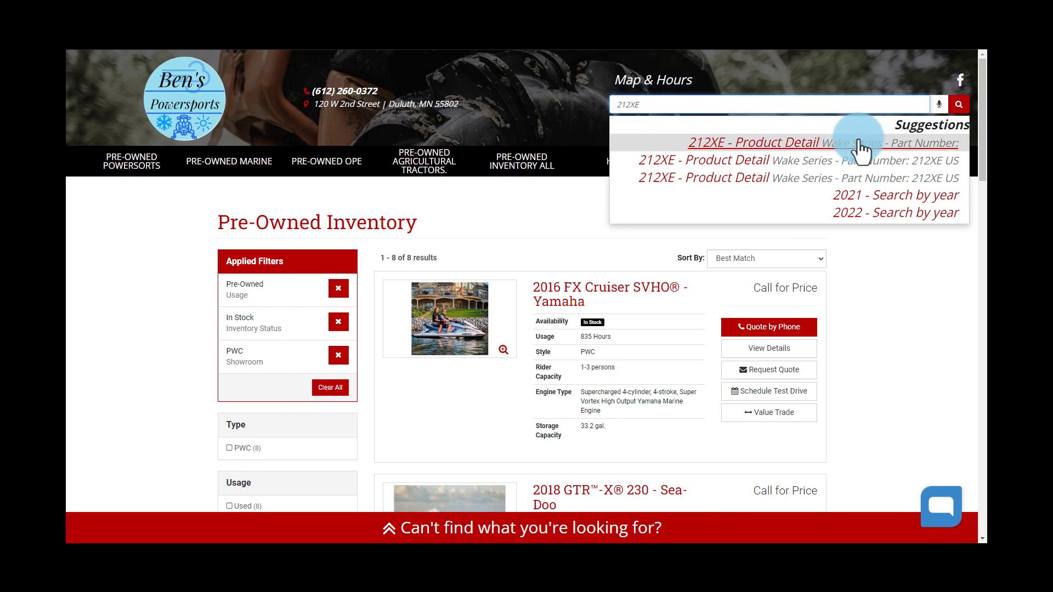
{"action": "left_click", "coordinate": [961, 105]}
{"action": "scroll", "coordinate": [915, 230], "scroll_direction": "down", "scroll_amount": 1}
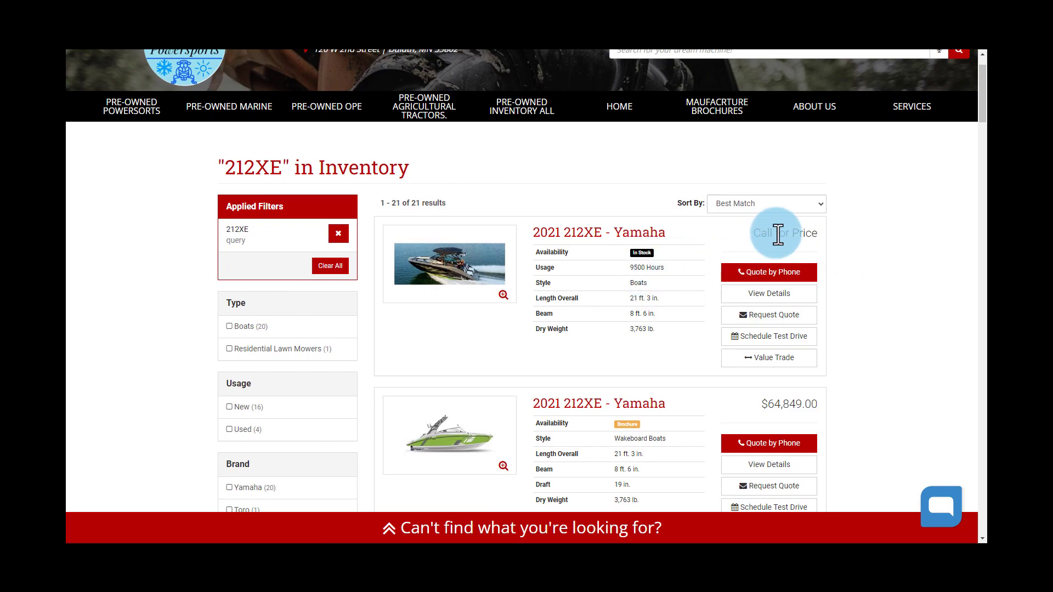
Open the in-stock 2021 Yamaha 212XE listing and review its images, unit details, description and features.
{"action": "left_click", "coordinate": [765, 296]}
{"action": "scroll", "coordinate": [674, 333], "scroll_direction": "down", "scroll_amount": 3}
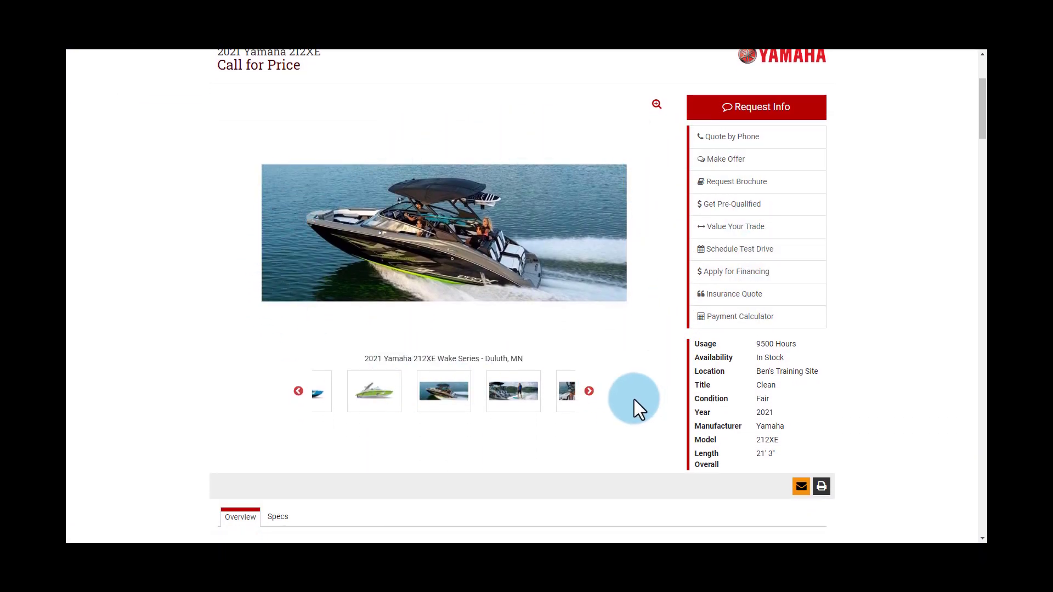
{"action": "scroll", "coordinate": [650, 296], "scroll_direction": "down", "scroll_amount": 3}
{"action": "scroll", "coordinate": [647, 288], "scroll_direction": "down", "scroll_amount": 9}
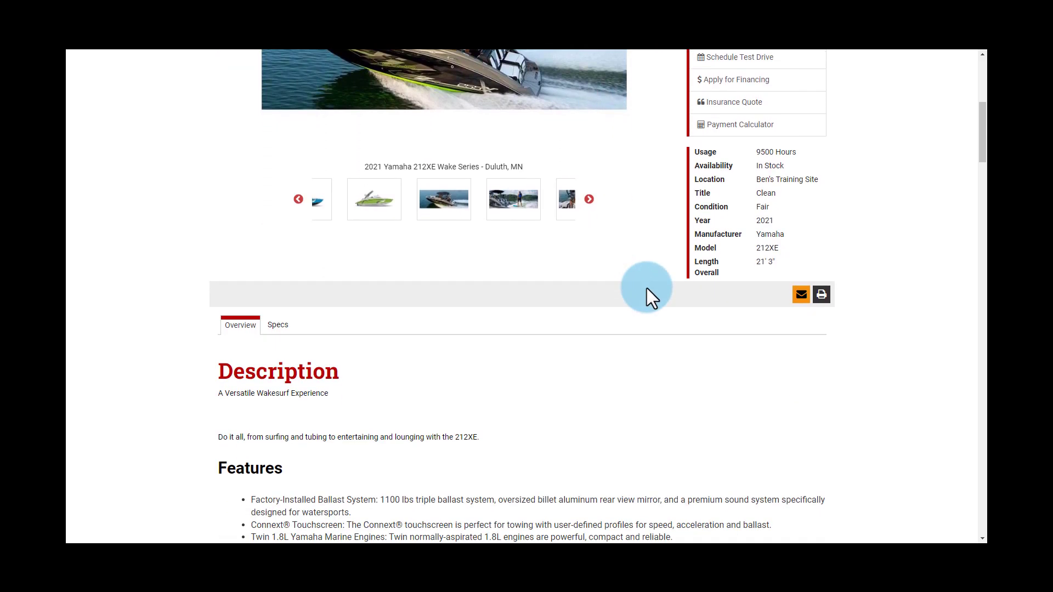
{"action": "scroll", "coordinate": [647, 288], "scroll_direction": "up", "scroll_amount": 10}
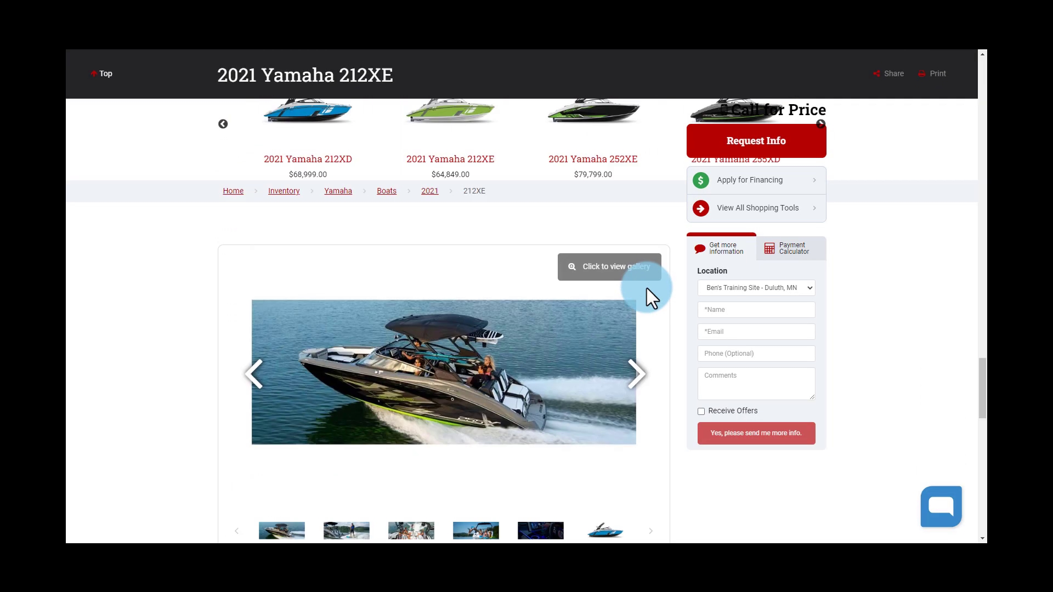
Examine the image gallery, Key Features and Product Features sections in the listing's alternate layout further down the page.
{"action": "scroll", "coordinate": [647, 289], "scroll_direction": "up", "scroll_amount": 2}
{"action": "scroll", "coordinate": [647, 289], "scroll_direction": "down", "scroll_amount": 1}
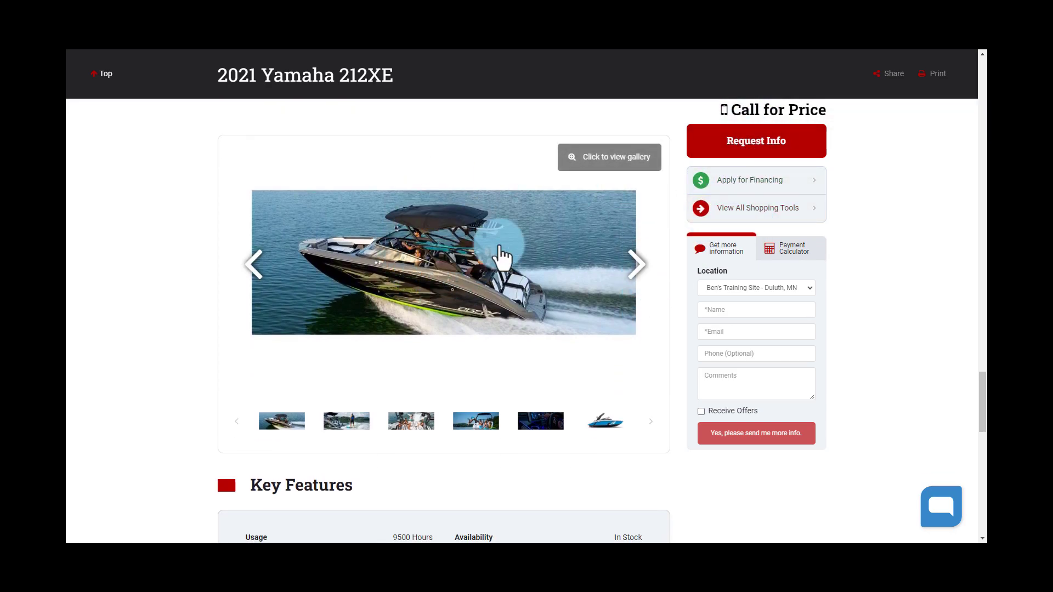
{"action": "scroll", "coordinate": [466, 291], "scroll_direction": "down", "scroll_amount": 6}
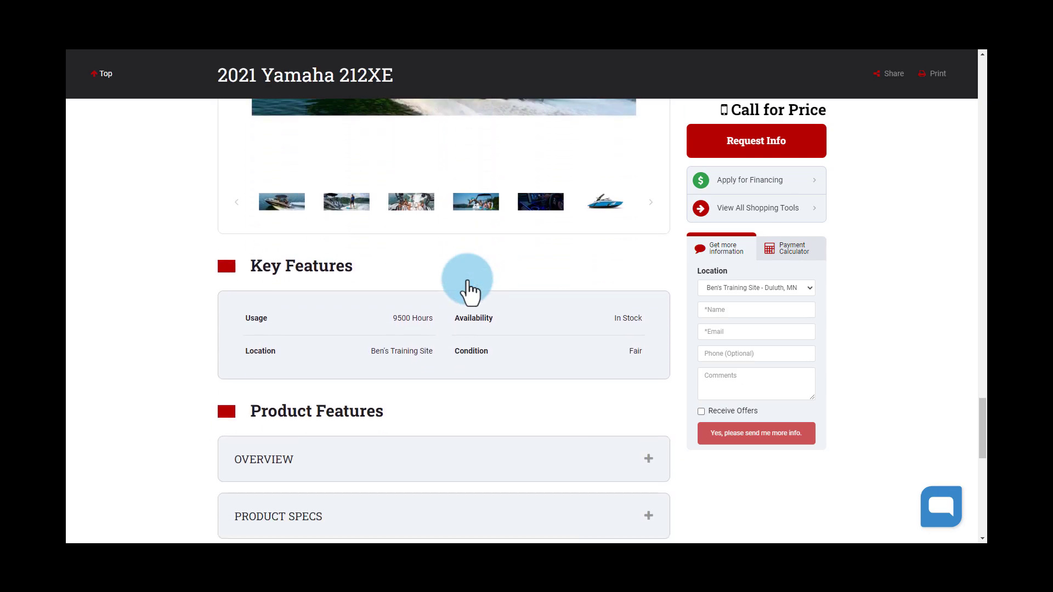
{"action": "scroll", "coordinate": [540, 378], "scroll_direction": "down", "scroll_amount": 1}
{"action": "scroll", "coordinate": [542, 374], "scroll_direction": "up", "scroll_amount": 2}
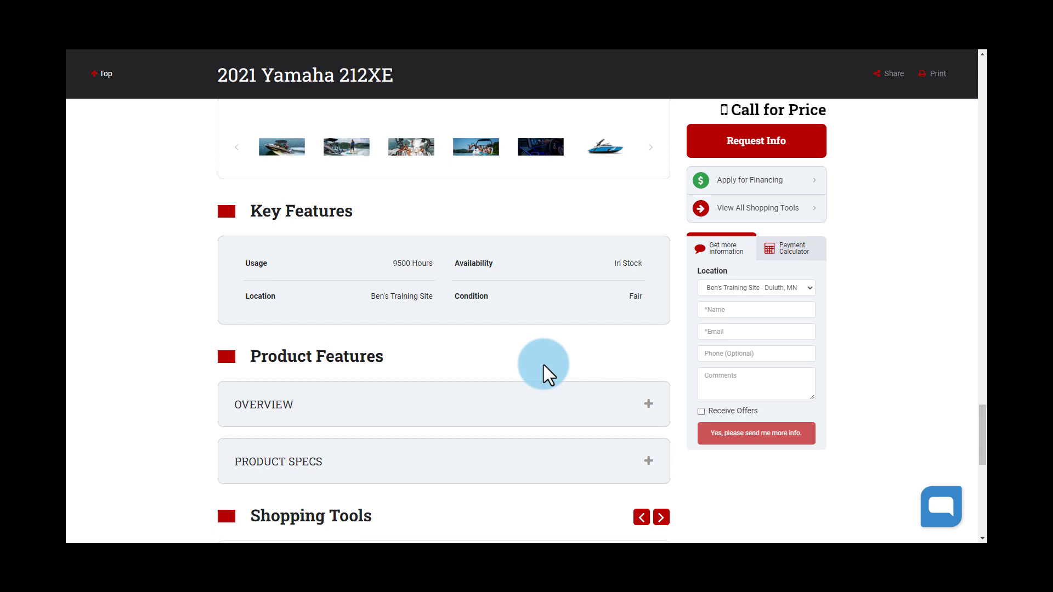
{"action": "scroll", "coordinate": [544, 365], "scroll_direction": "up", "scroll_amount": 3}
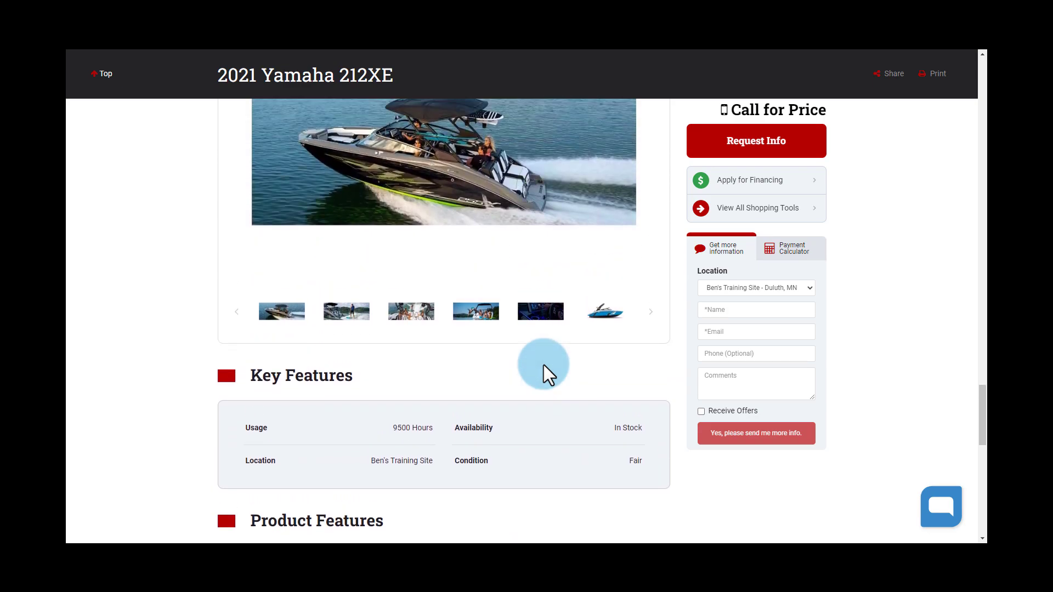
{"action": "scroll", "coordinate": [545, 364], "scroll_direction": "up", "scroll_amount": 1}
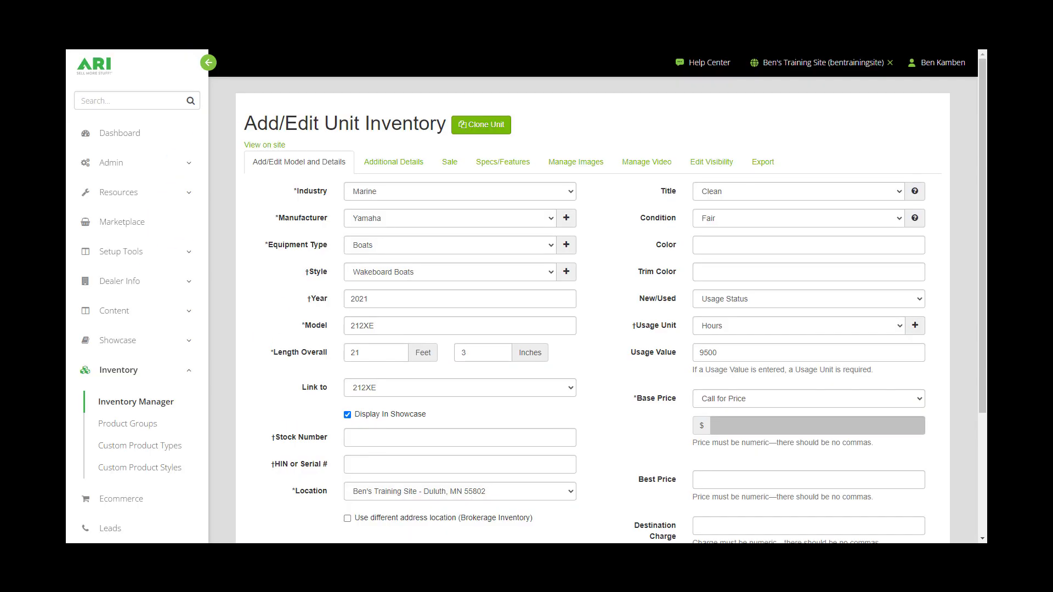
Switch back to the unit's model details in ARI, locate the Description field, and go to the Dashboard.
{"action": "scroll", "coordinate": [527, 396], "scroll_direction": "down", "scroll_amount": 3}
{"action": "left_click_drag", "start_coordinate": [301, 399], "coordinate": [257, 399]}
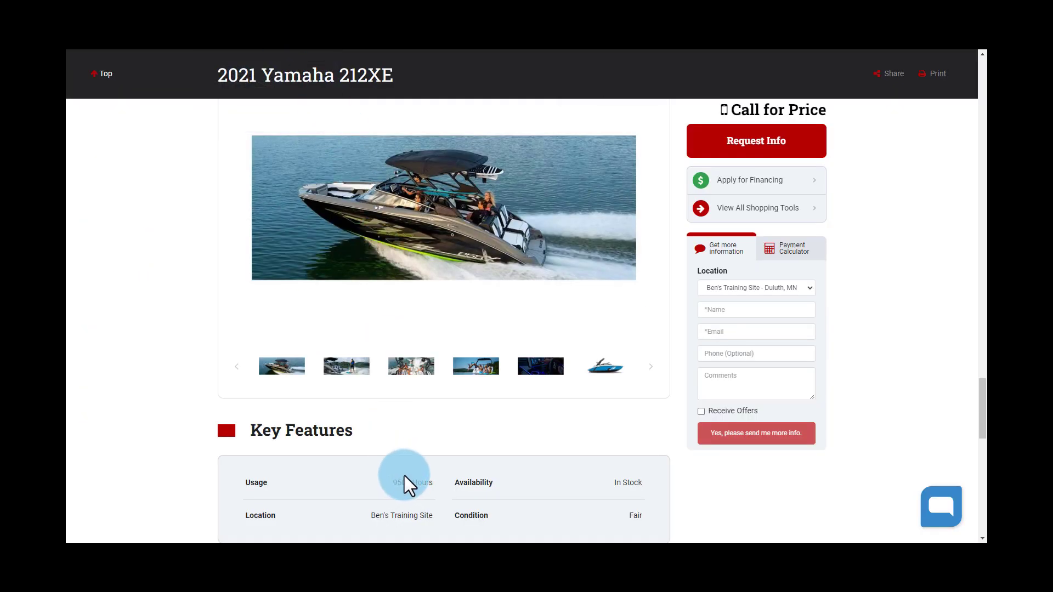
{"action": "scroll", "coordinate": [404, 477], "scroll_direction": "down", "scroll_amount": 2}
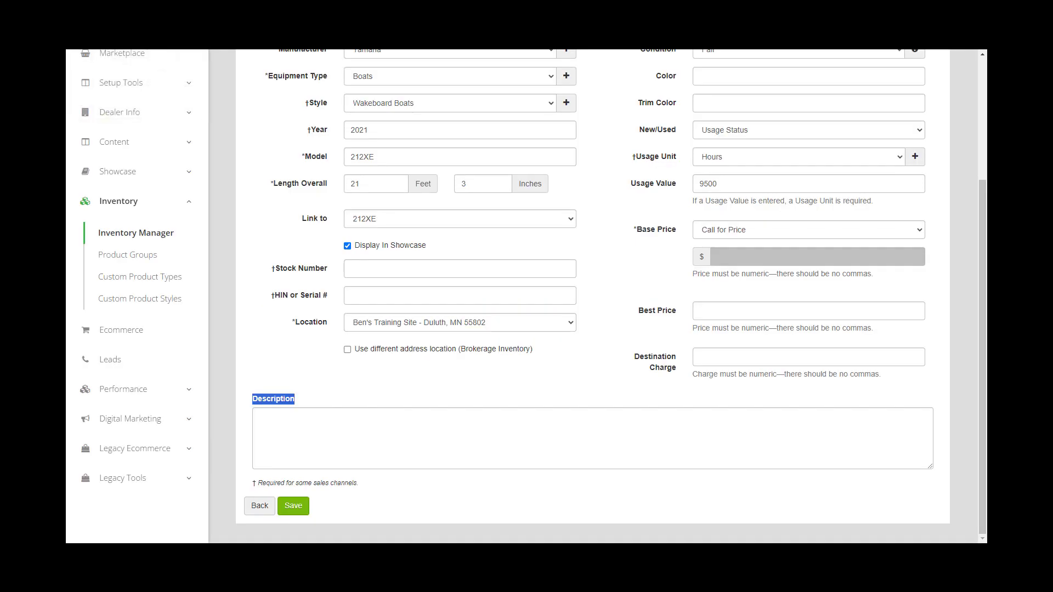
{"action": "scroll", "coordinate": [135, 143], "scroll_direction": "up", "scroll_amount": 3}
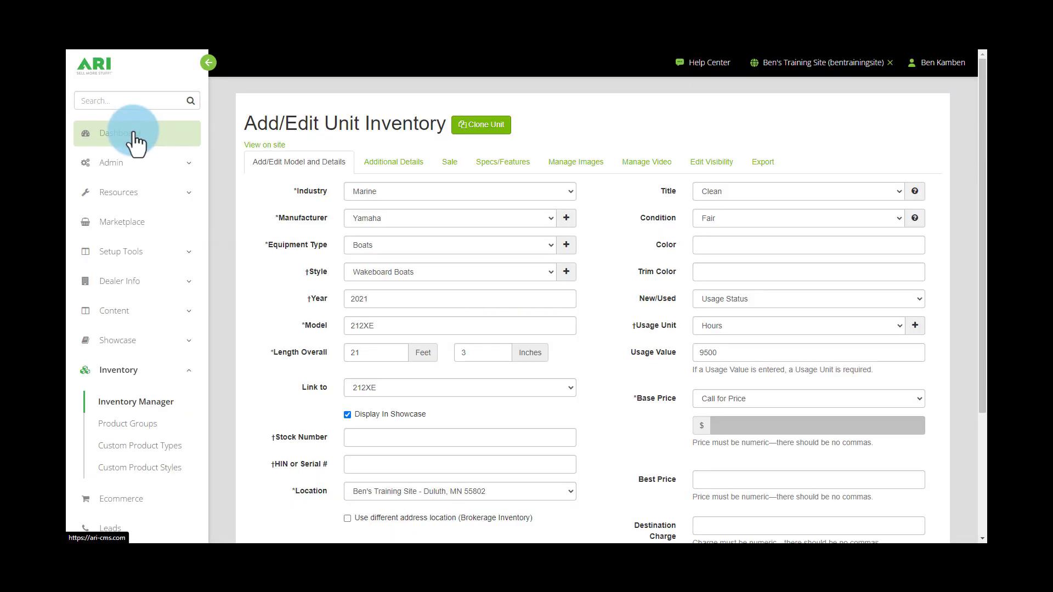
{"action": "left_click", "coordinate": [135, 138]}
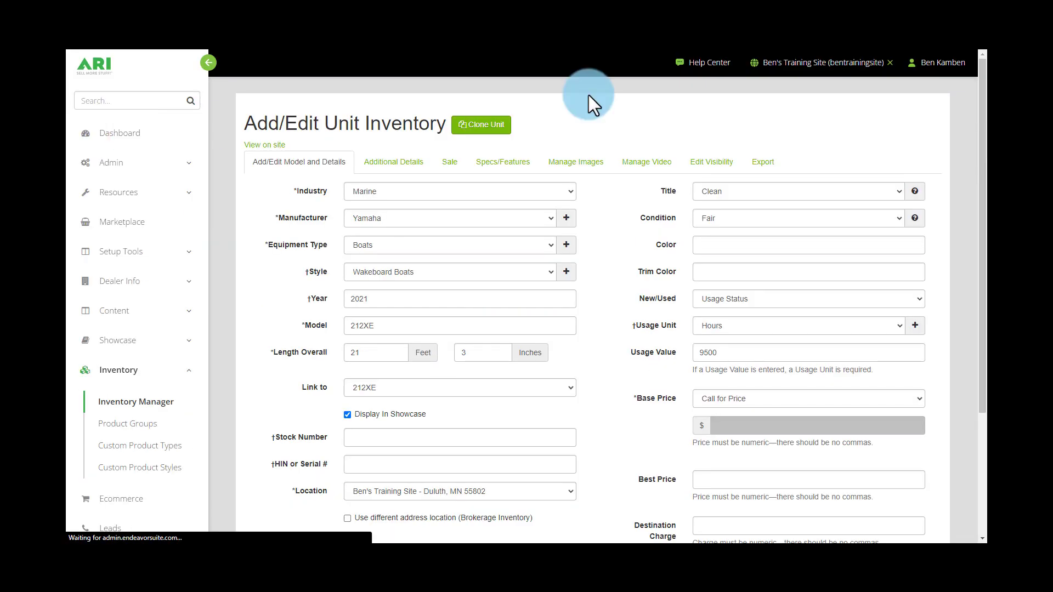